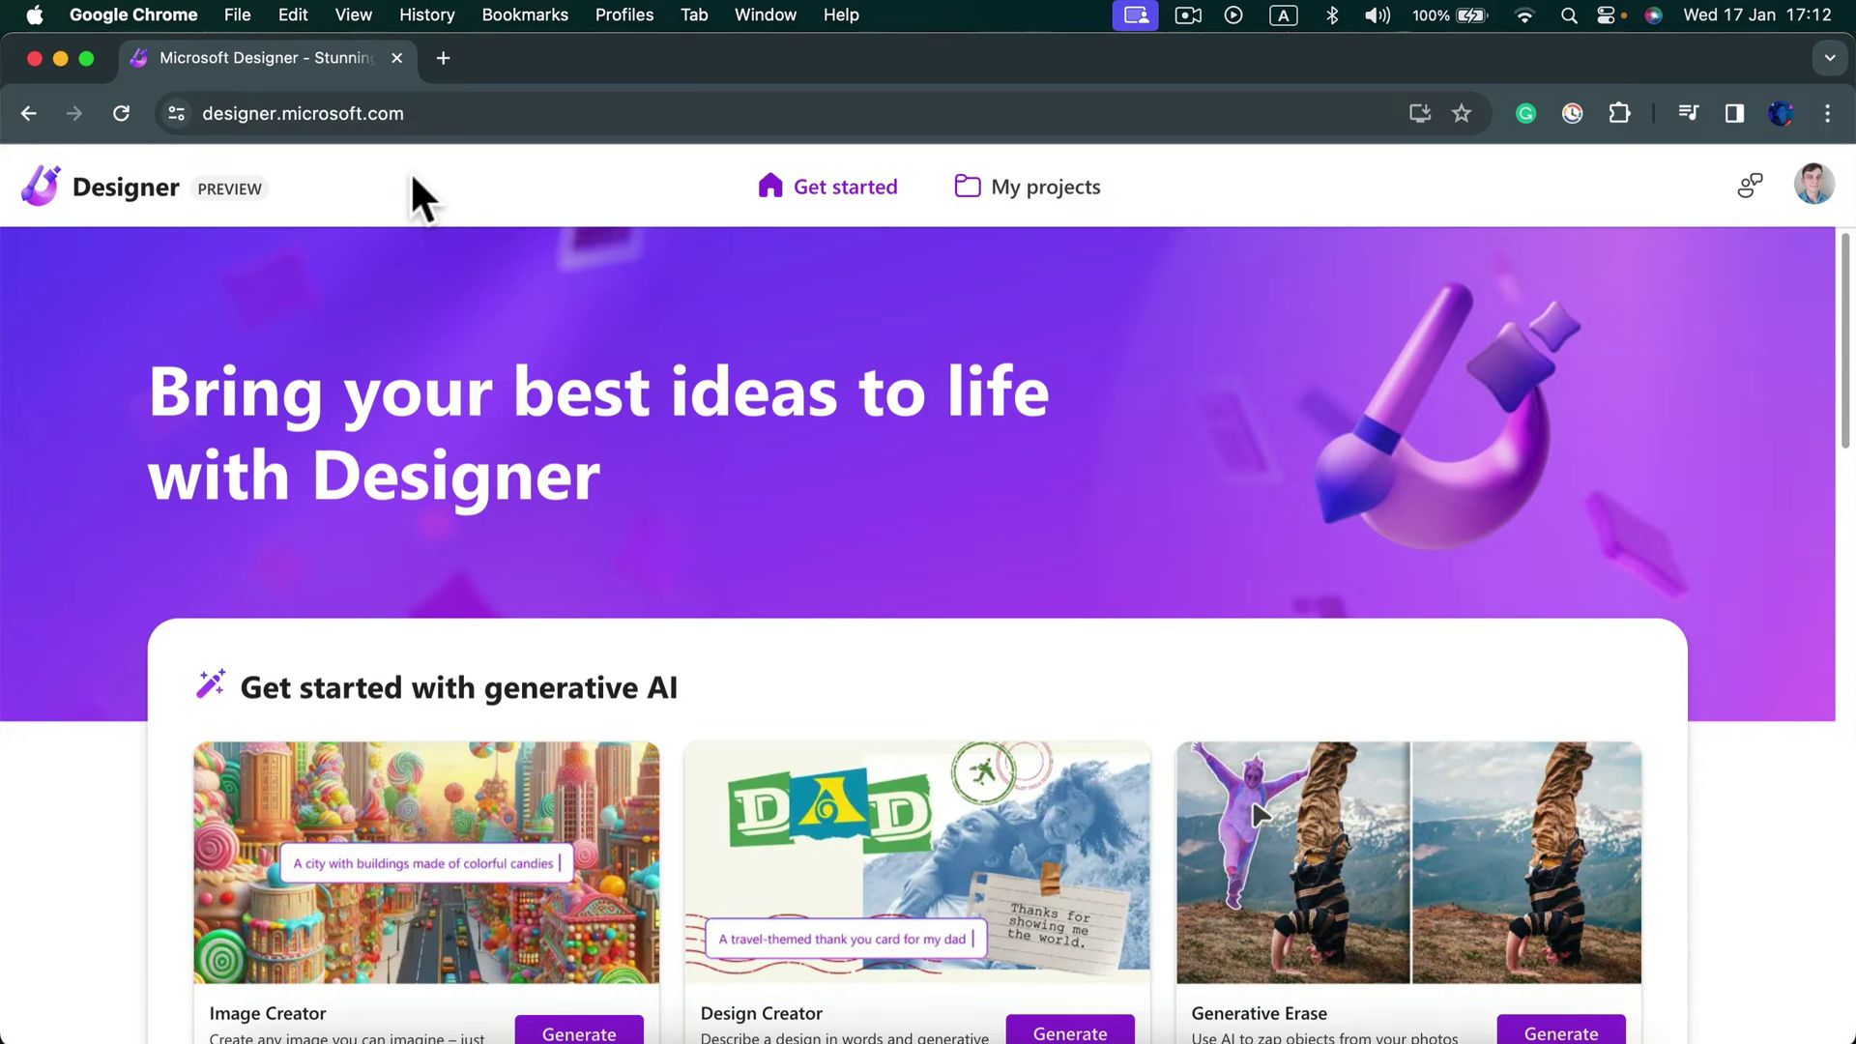
Scroll down the Designer home page to reach the Image Creator card.
scroll(827, 382, down, 2)
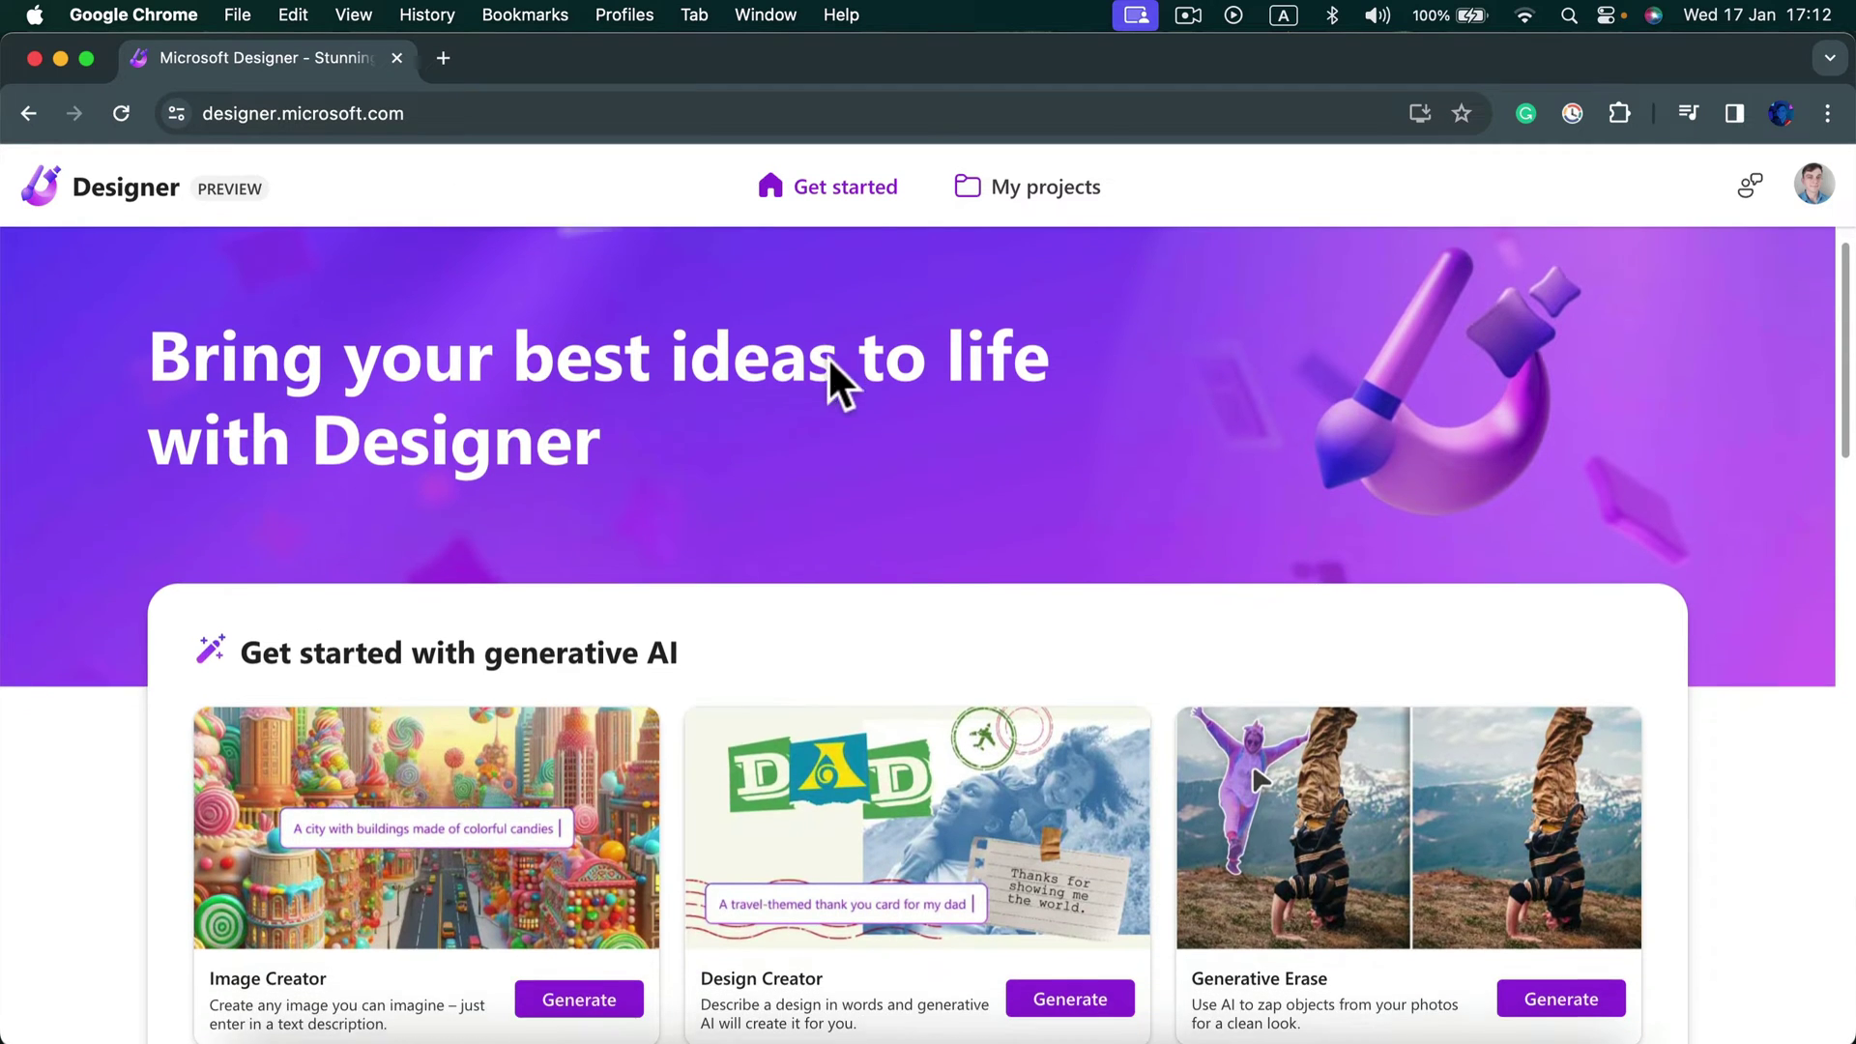
scroll(792, 445, down, 5)
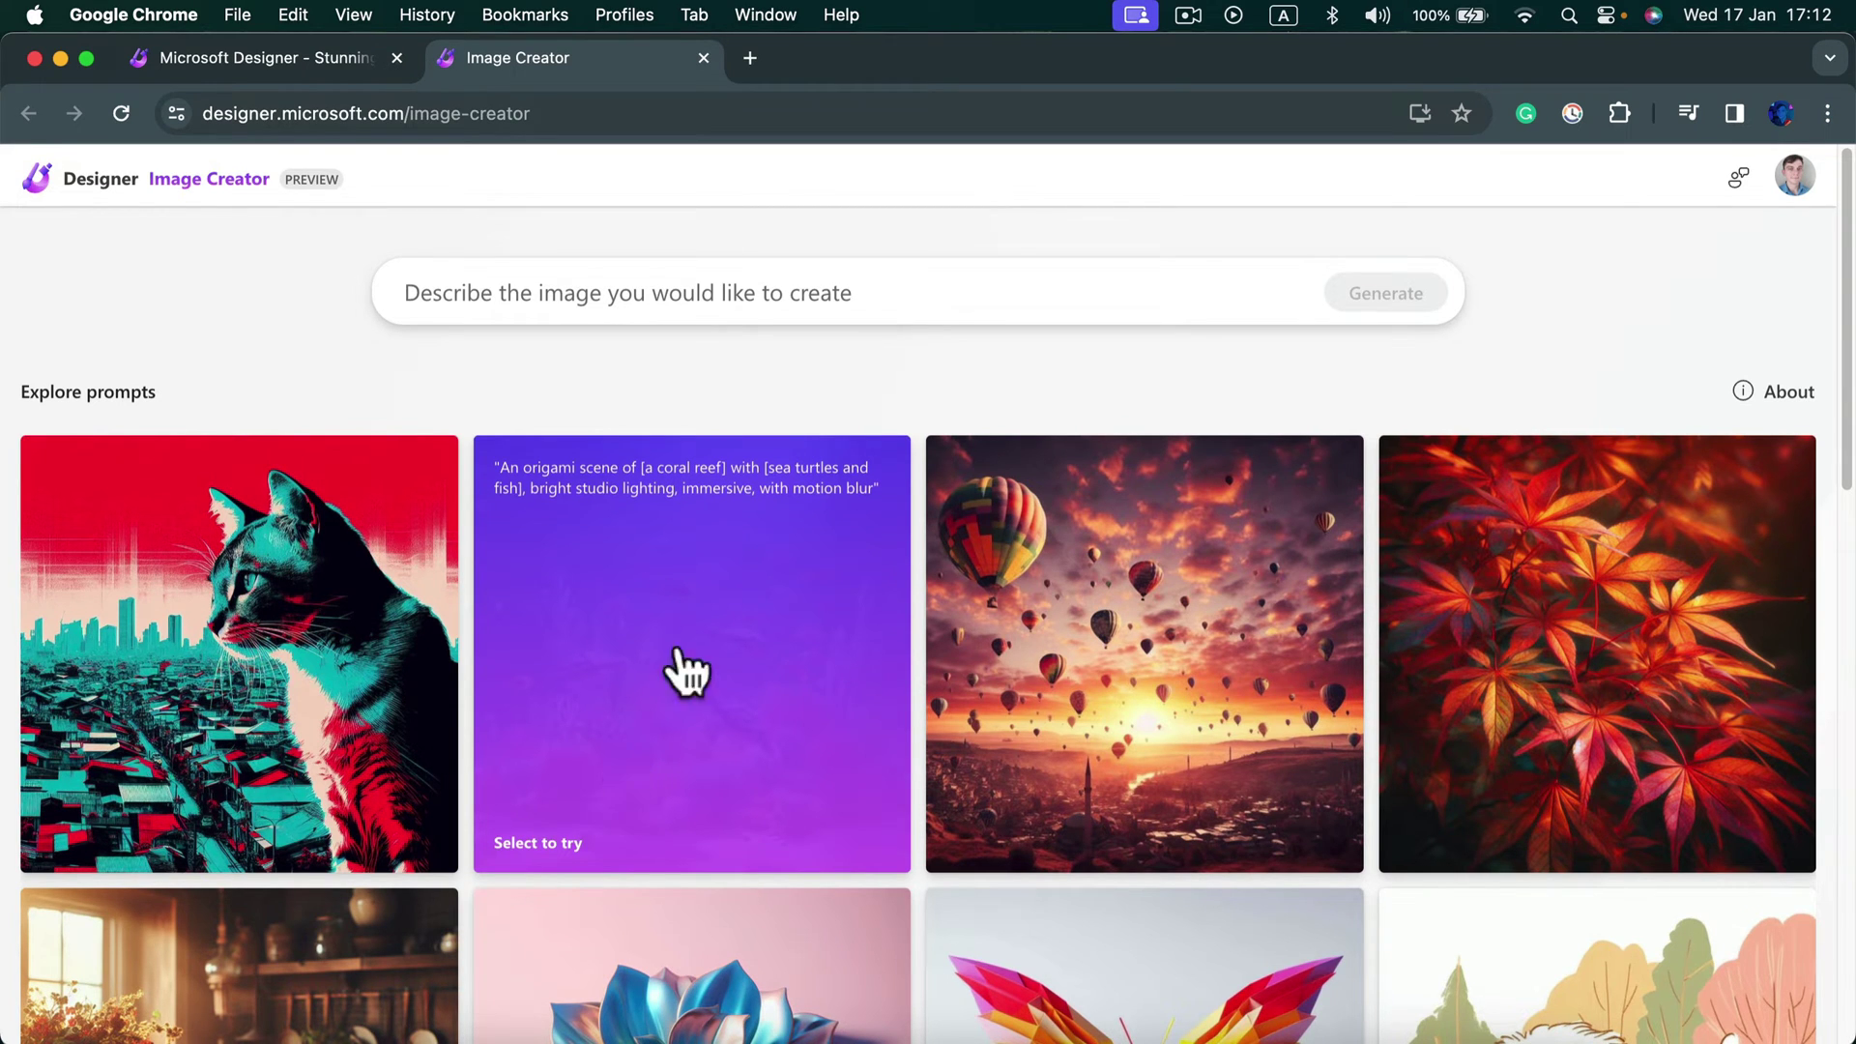
Generate images from the prompt 'Asian woman looking at the boat'.
click(446, 290)
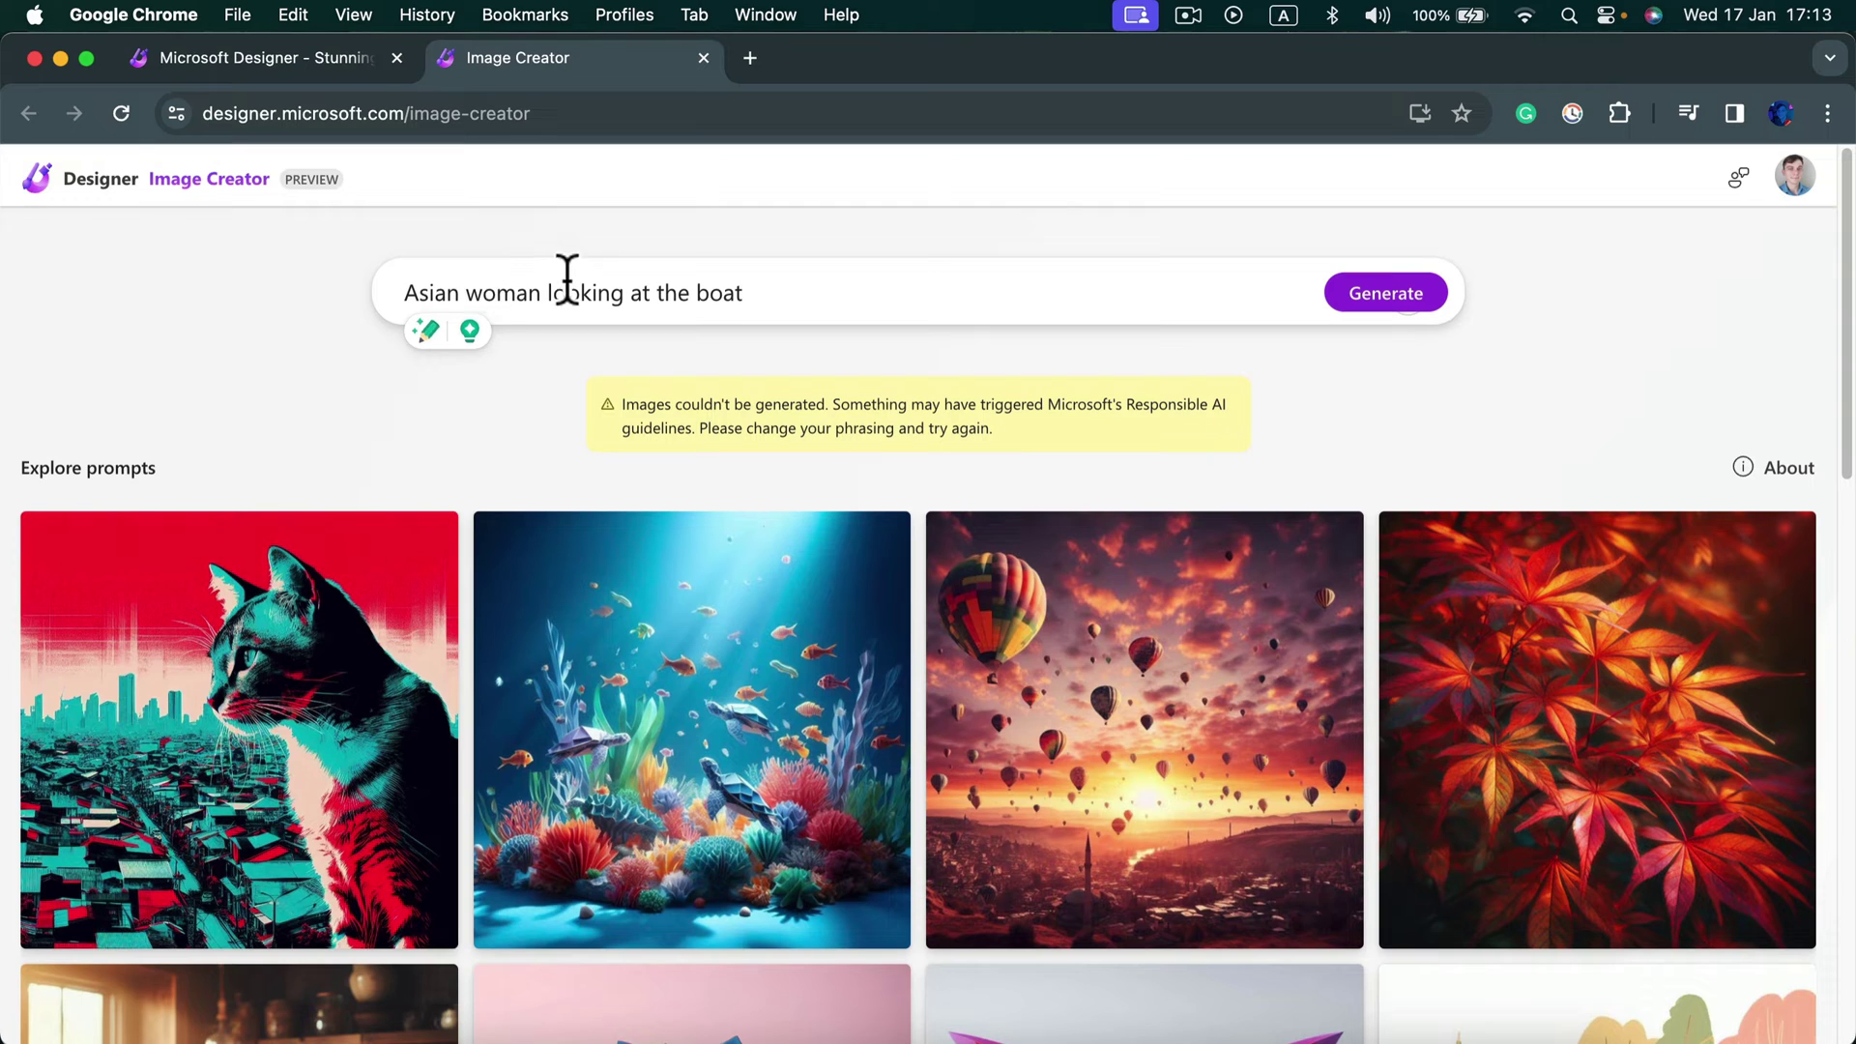
click(1380, 319)
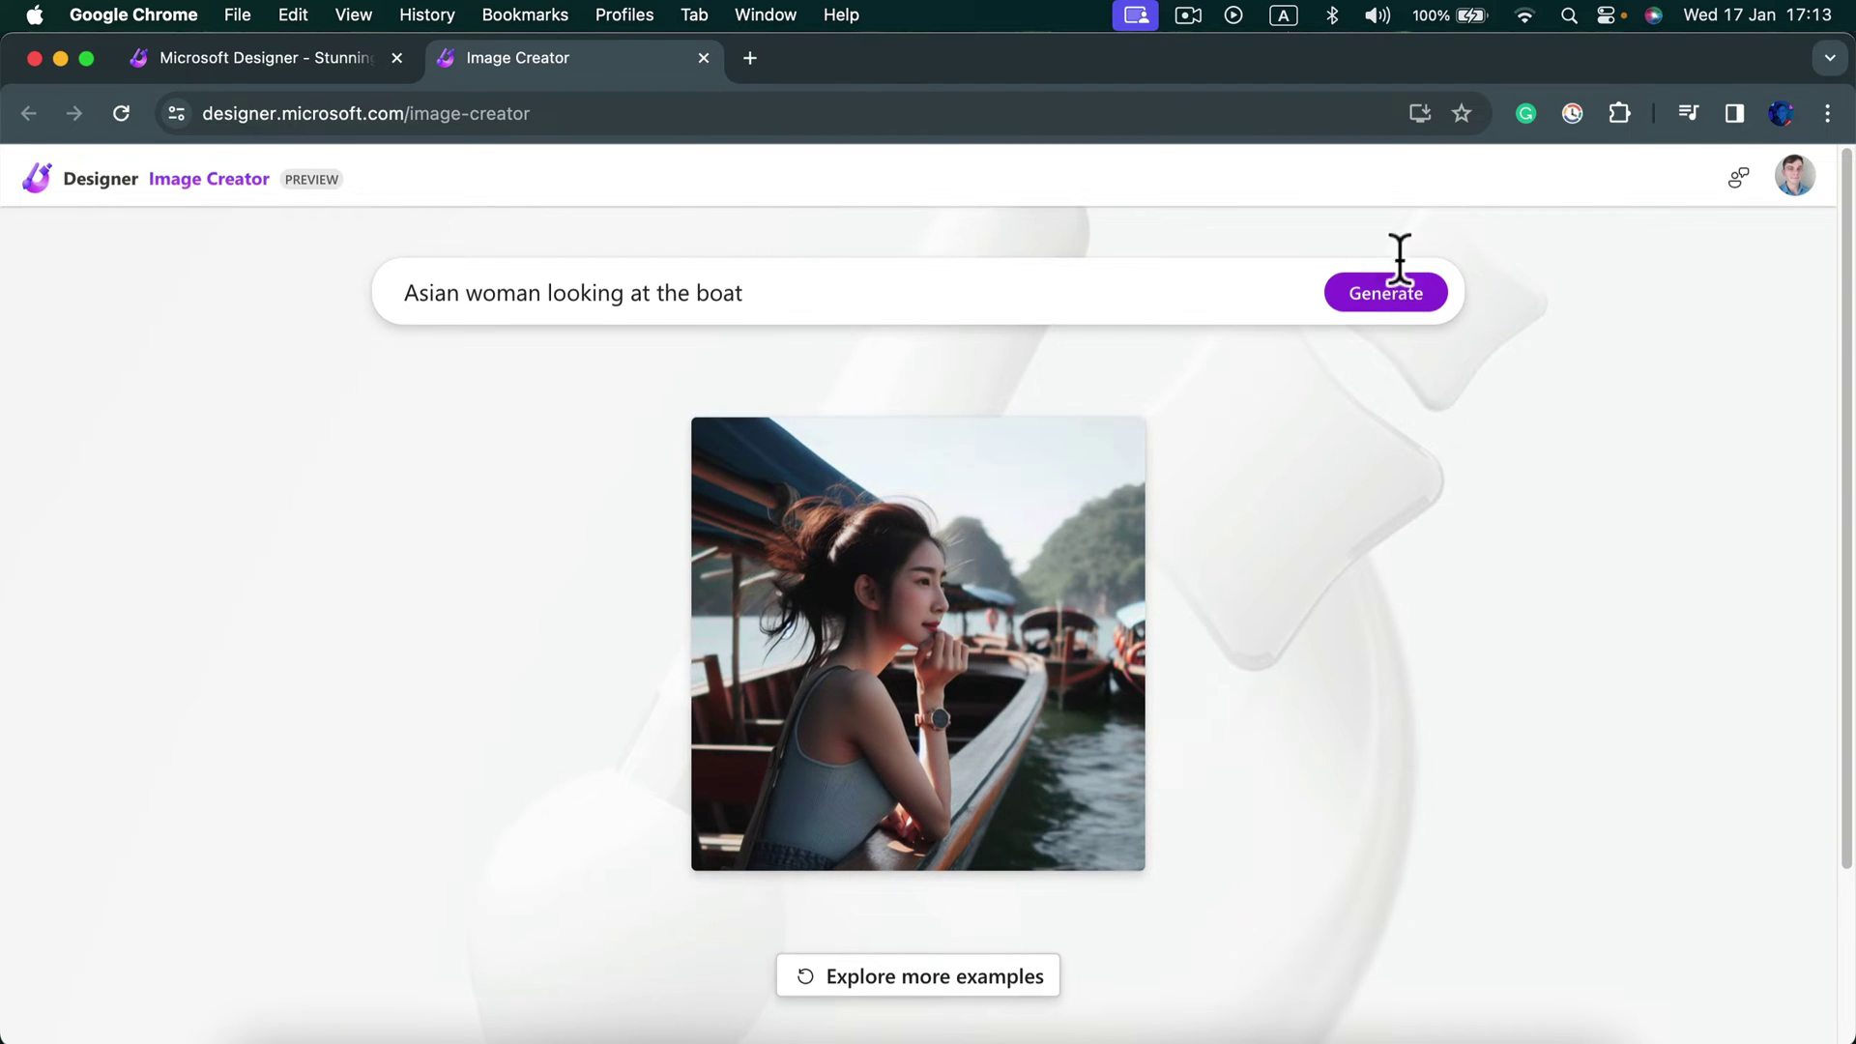
Regenerate, then revise the prompt to 'Asian woman looking at the boat at night'.
click(1399, 299)
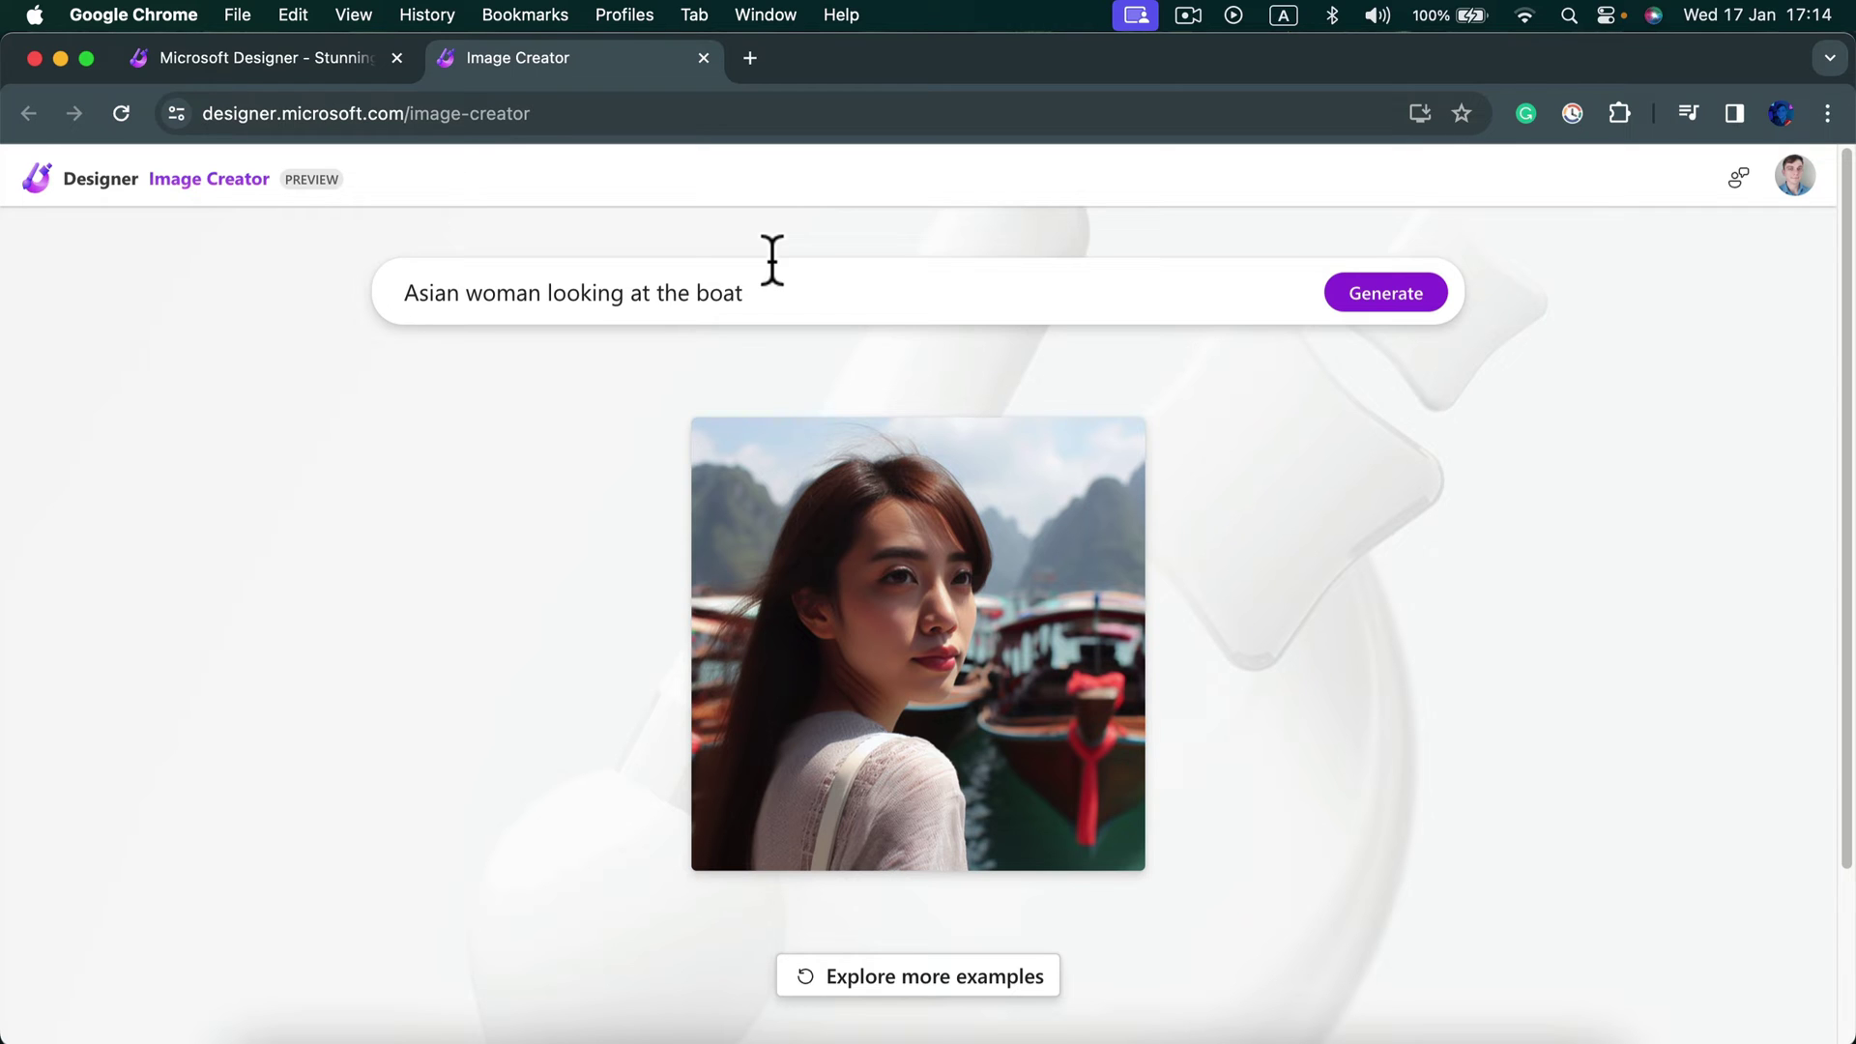
click(798, 296)
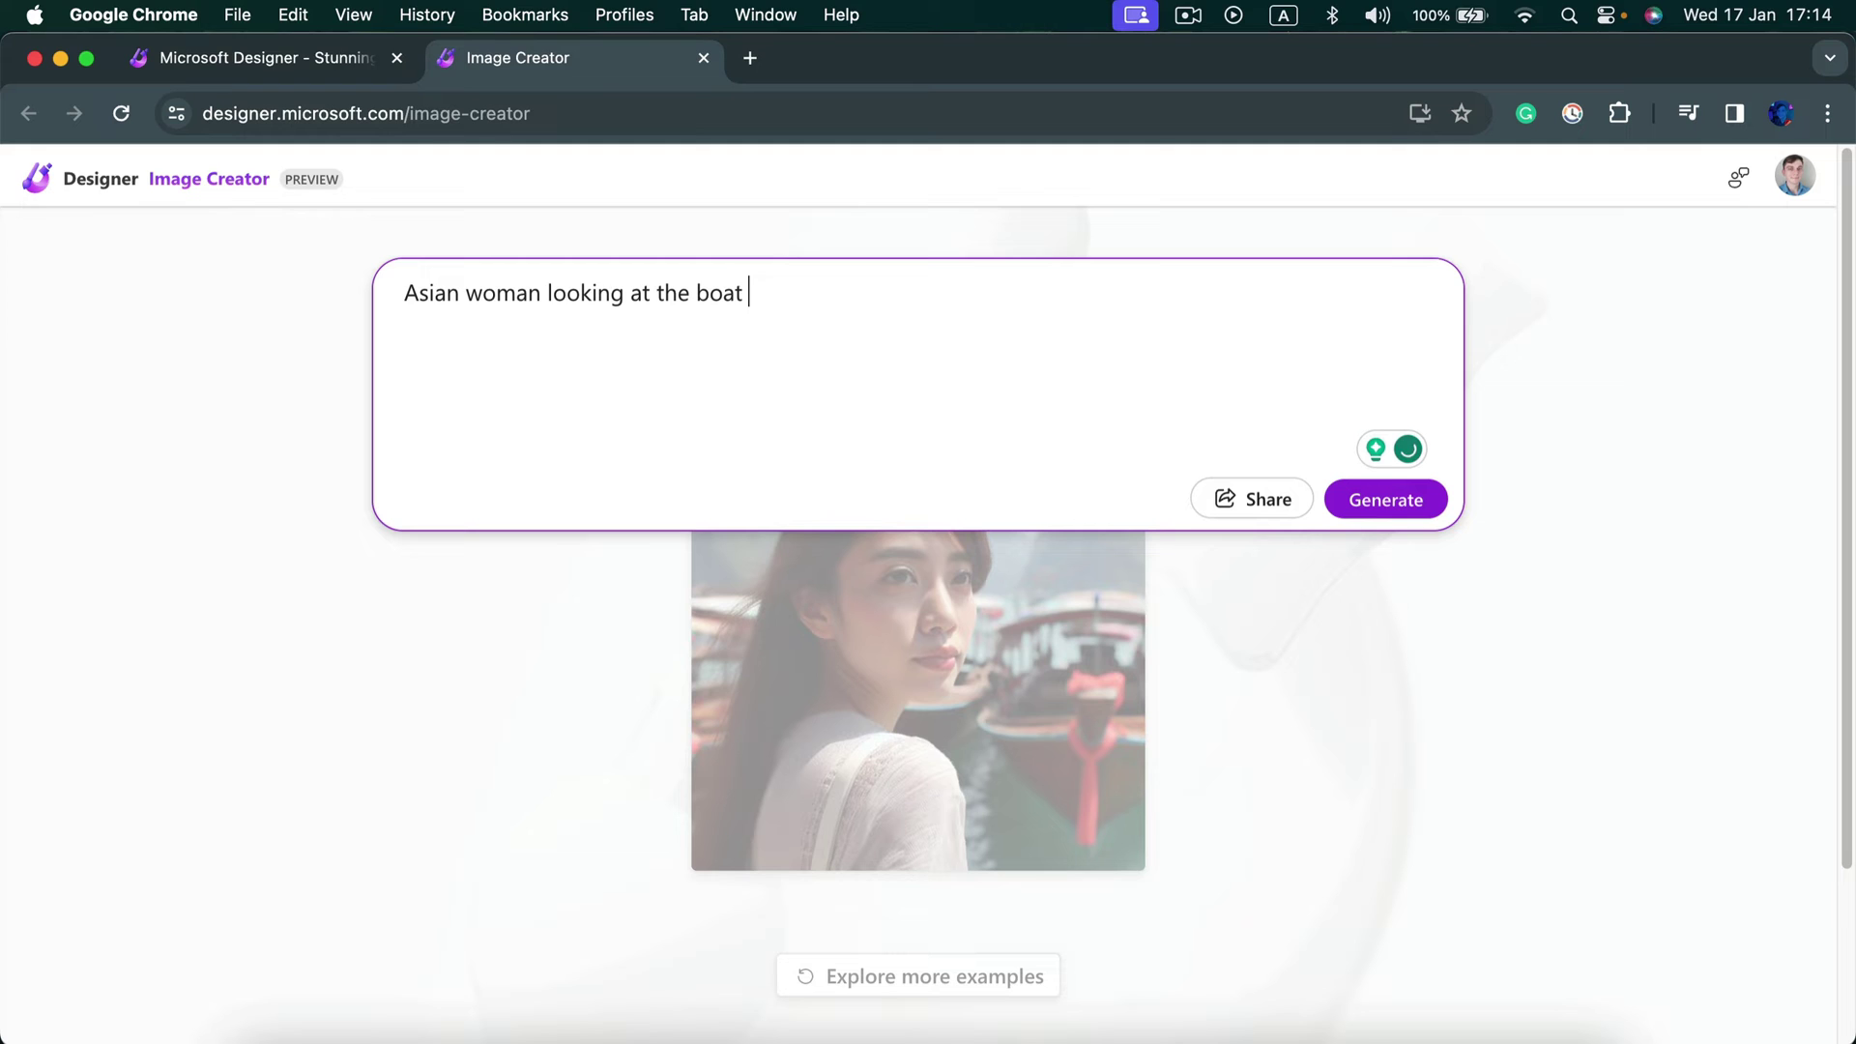
text(at ni)
text(ght)
key(Return)
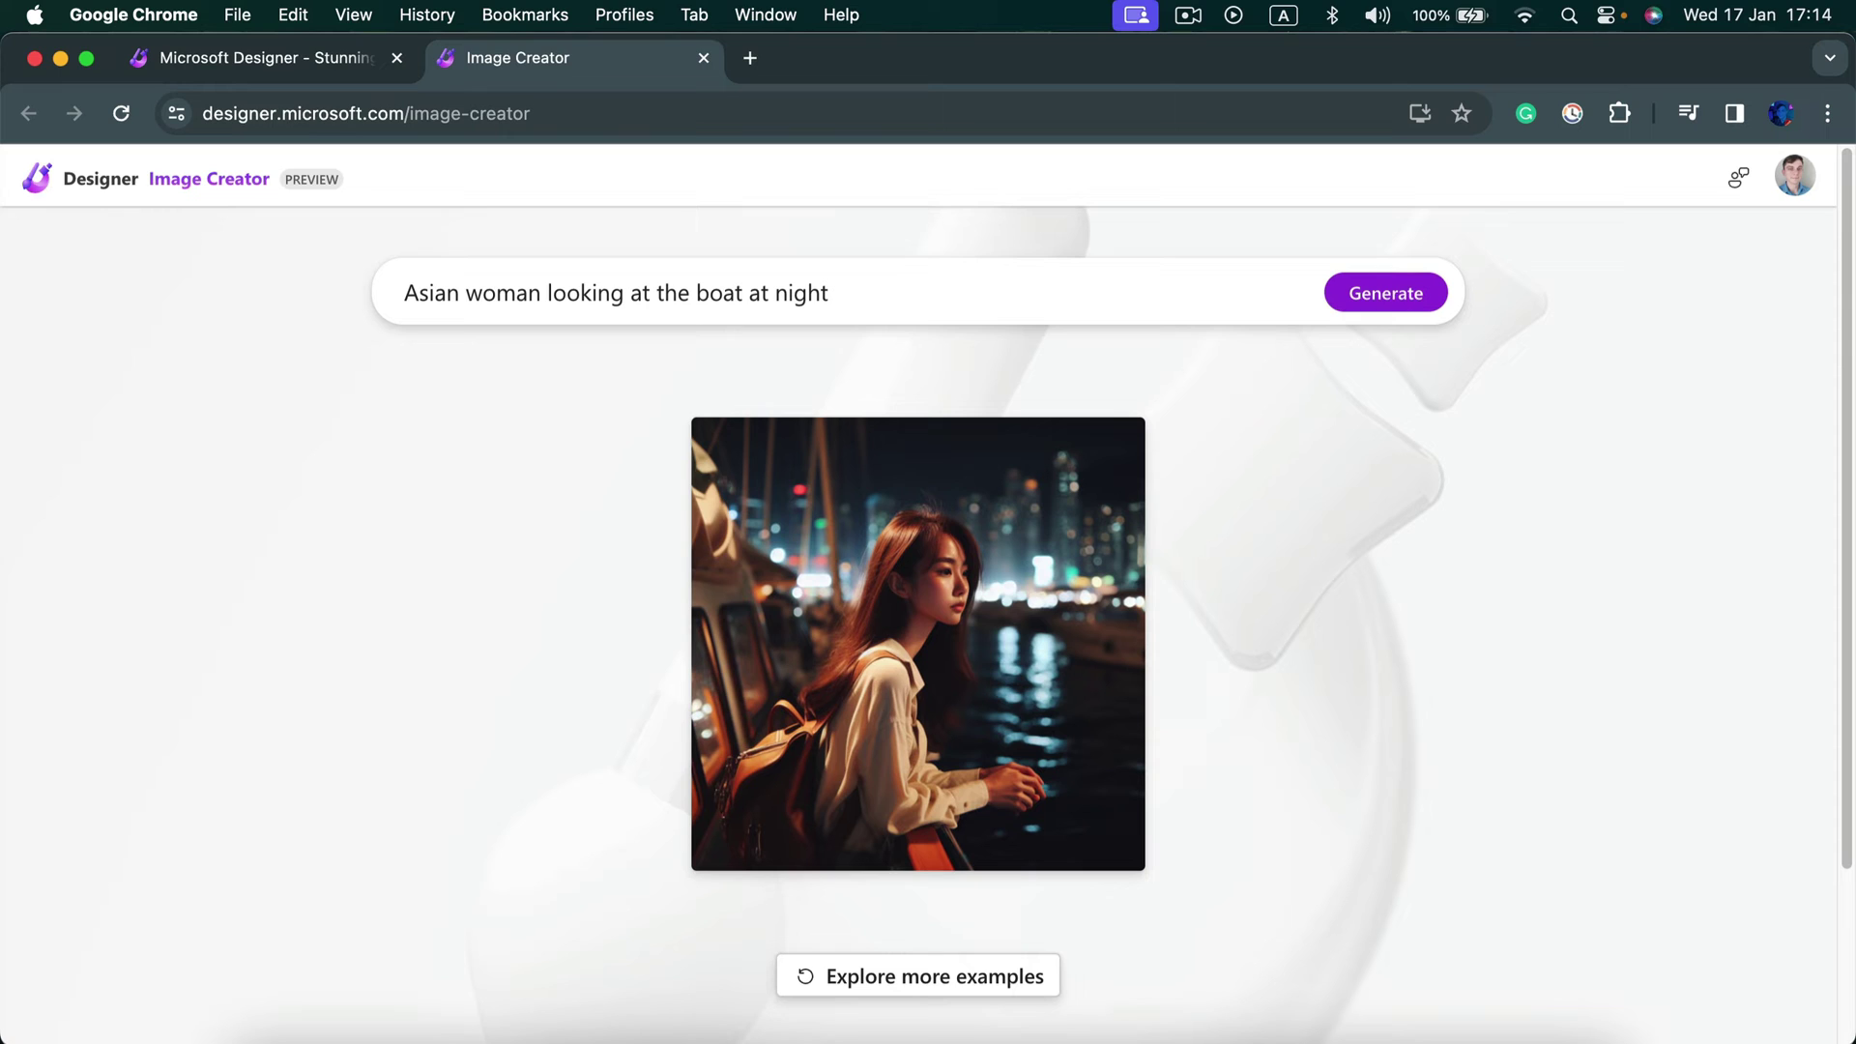
Open the night image's details, save it as Designer.jpeg, and copy it.
click(967, 566)
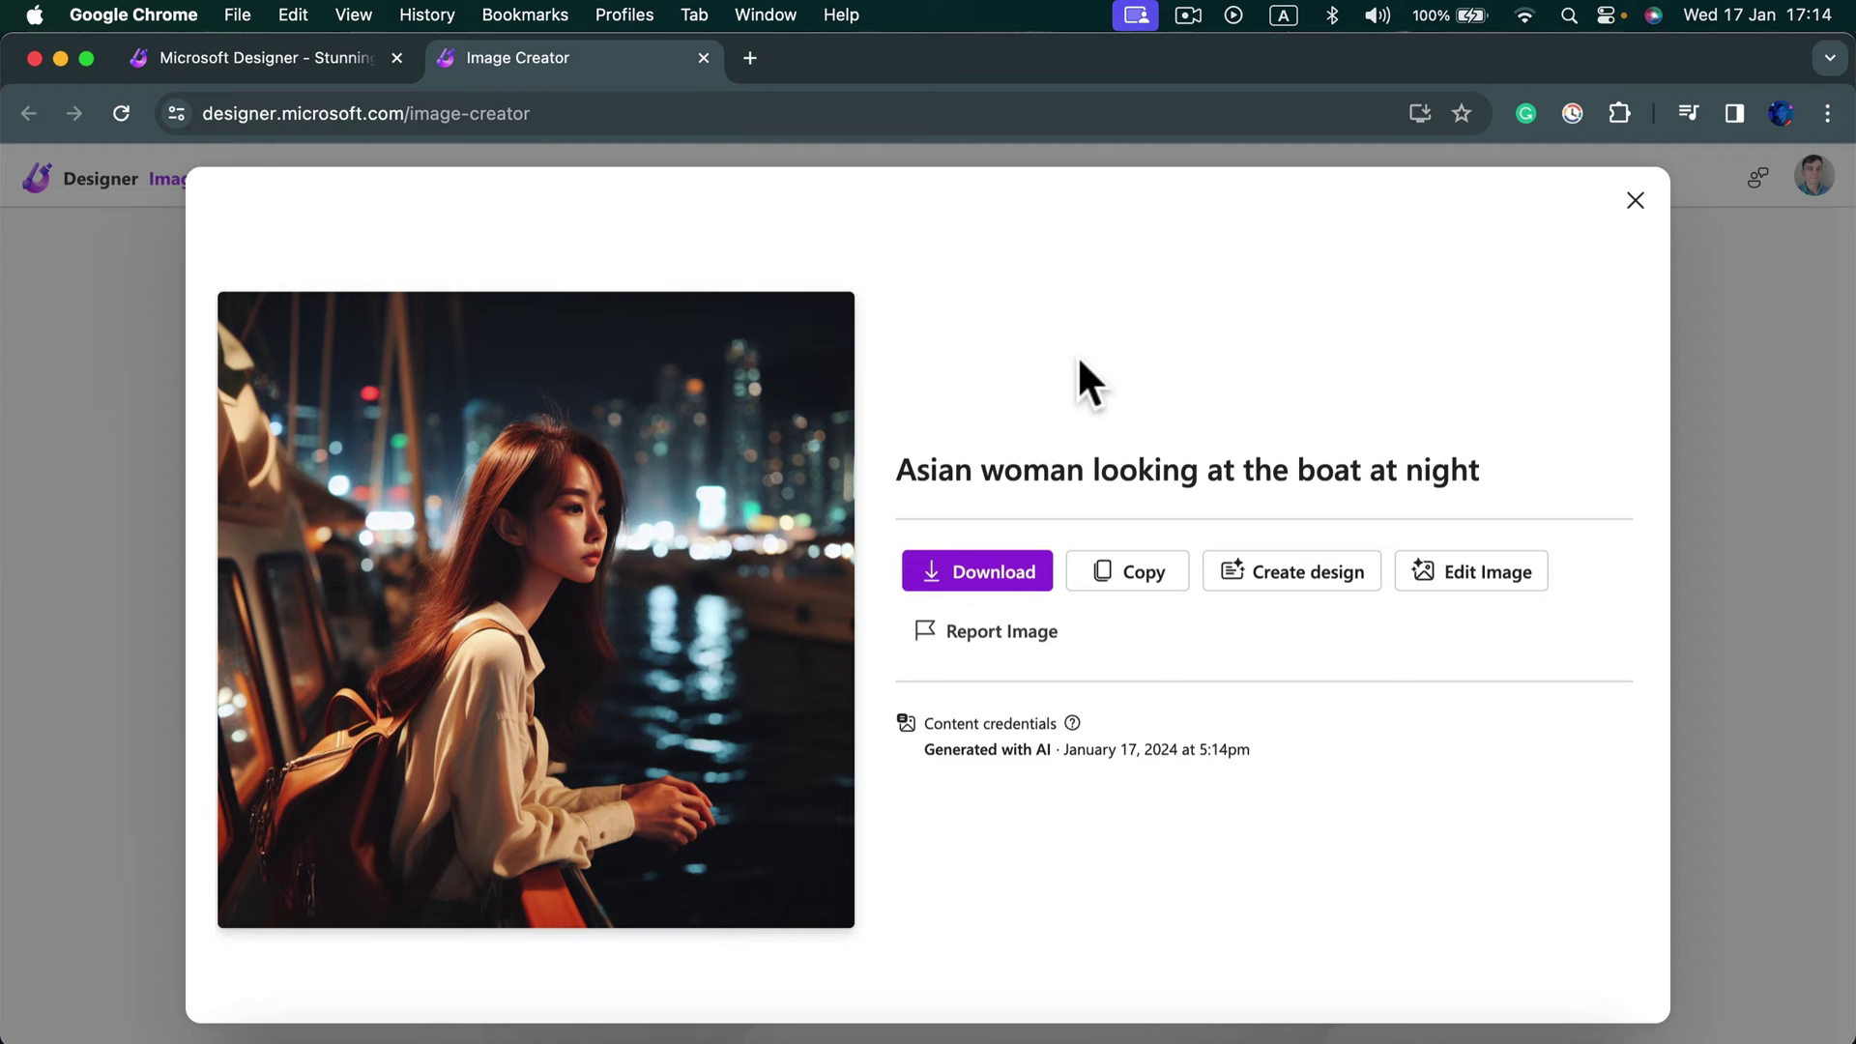
click(1020, 570)
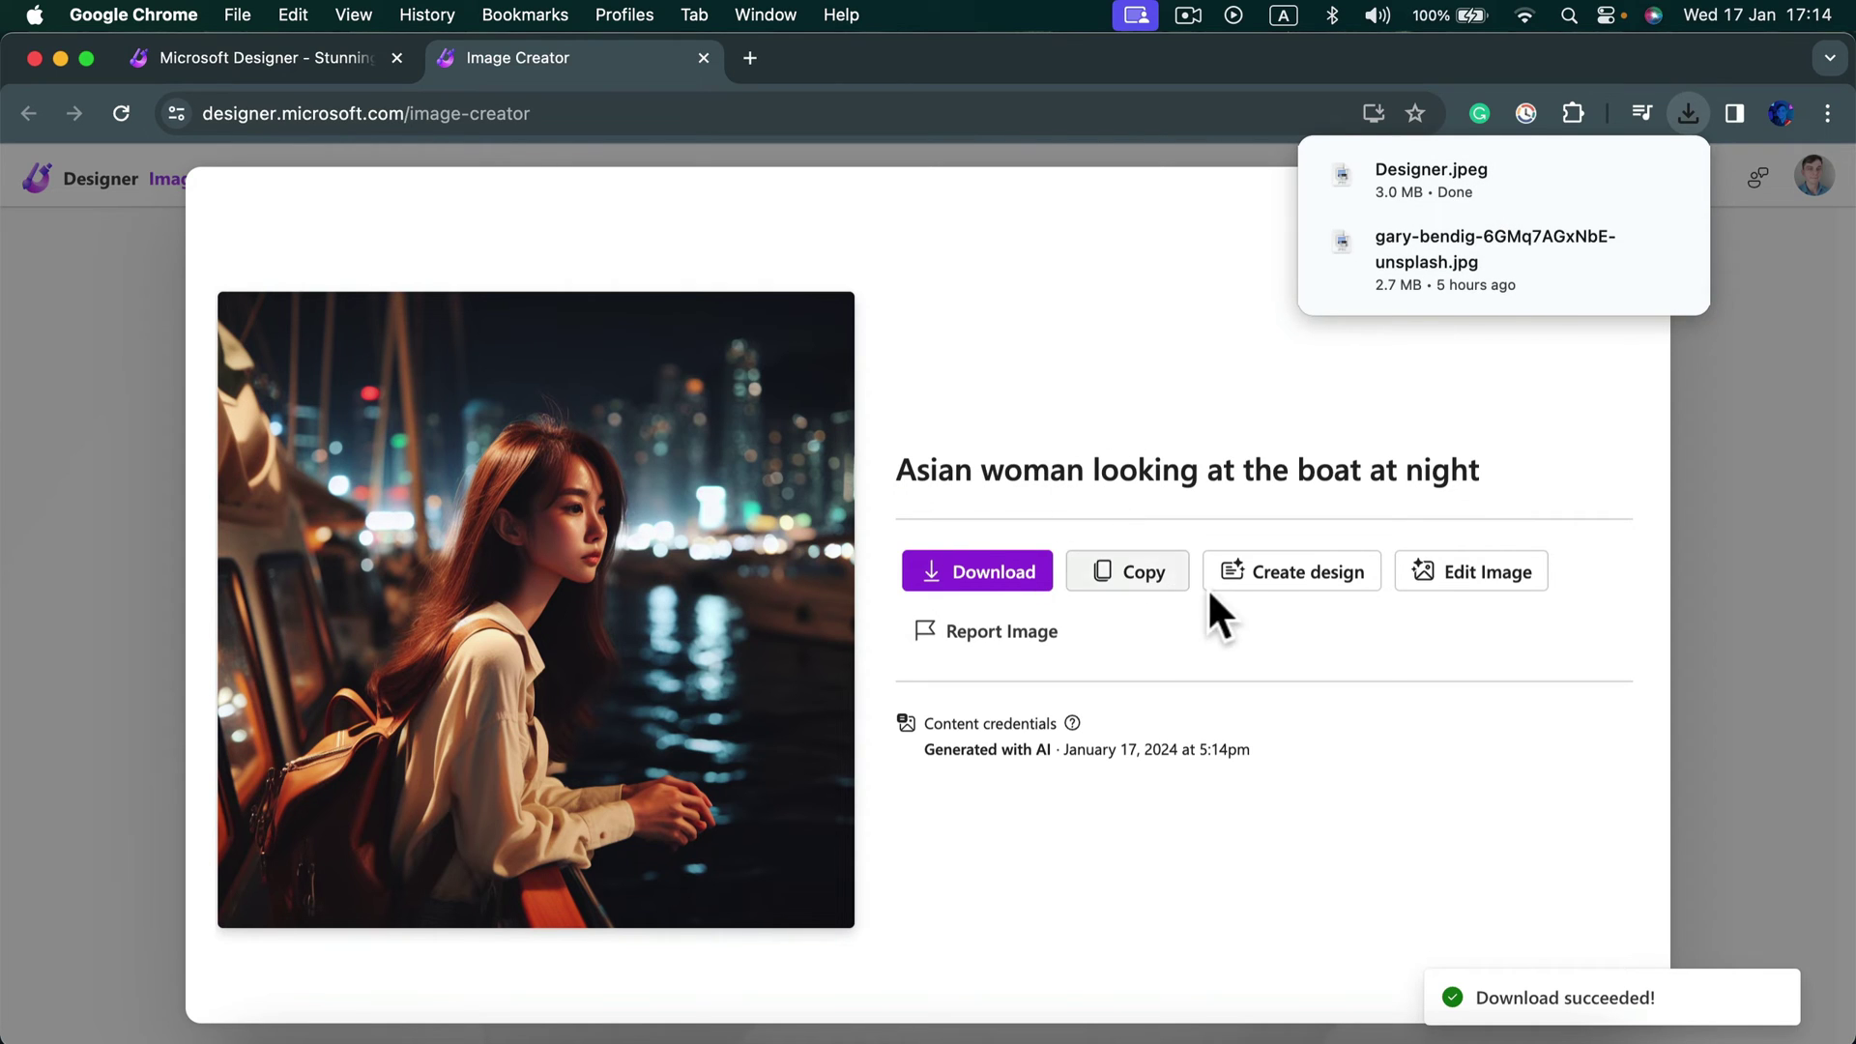
click(1160, 572)
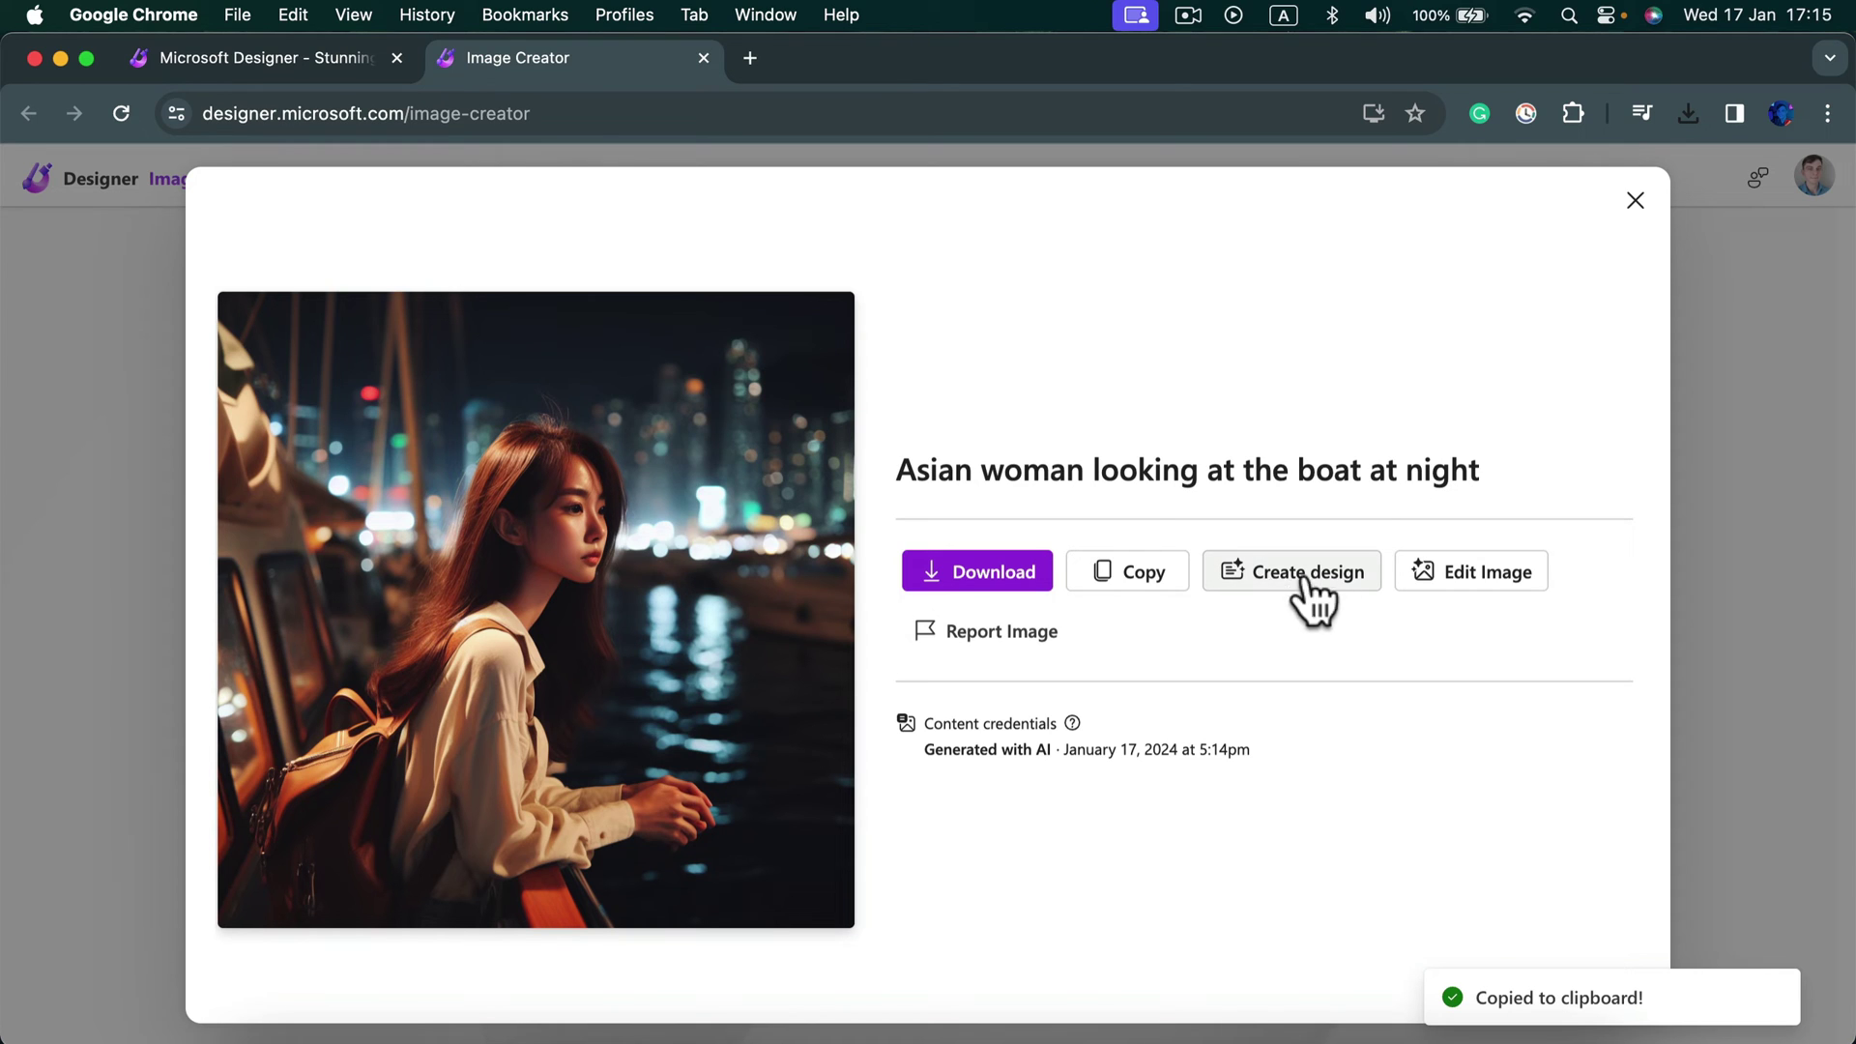
Open the night image in the design editor, try Remove background, then undo it.
click(1465, 585)
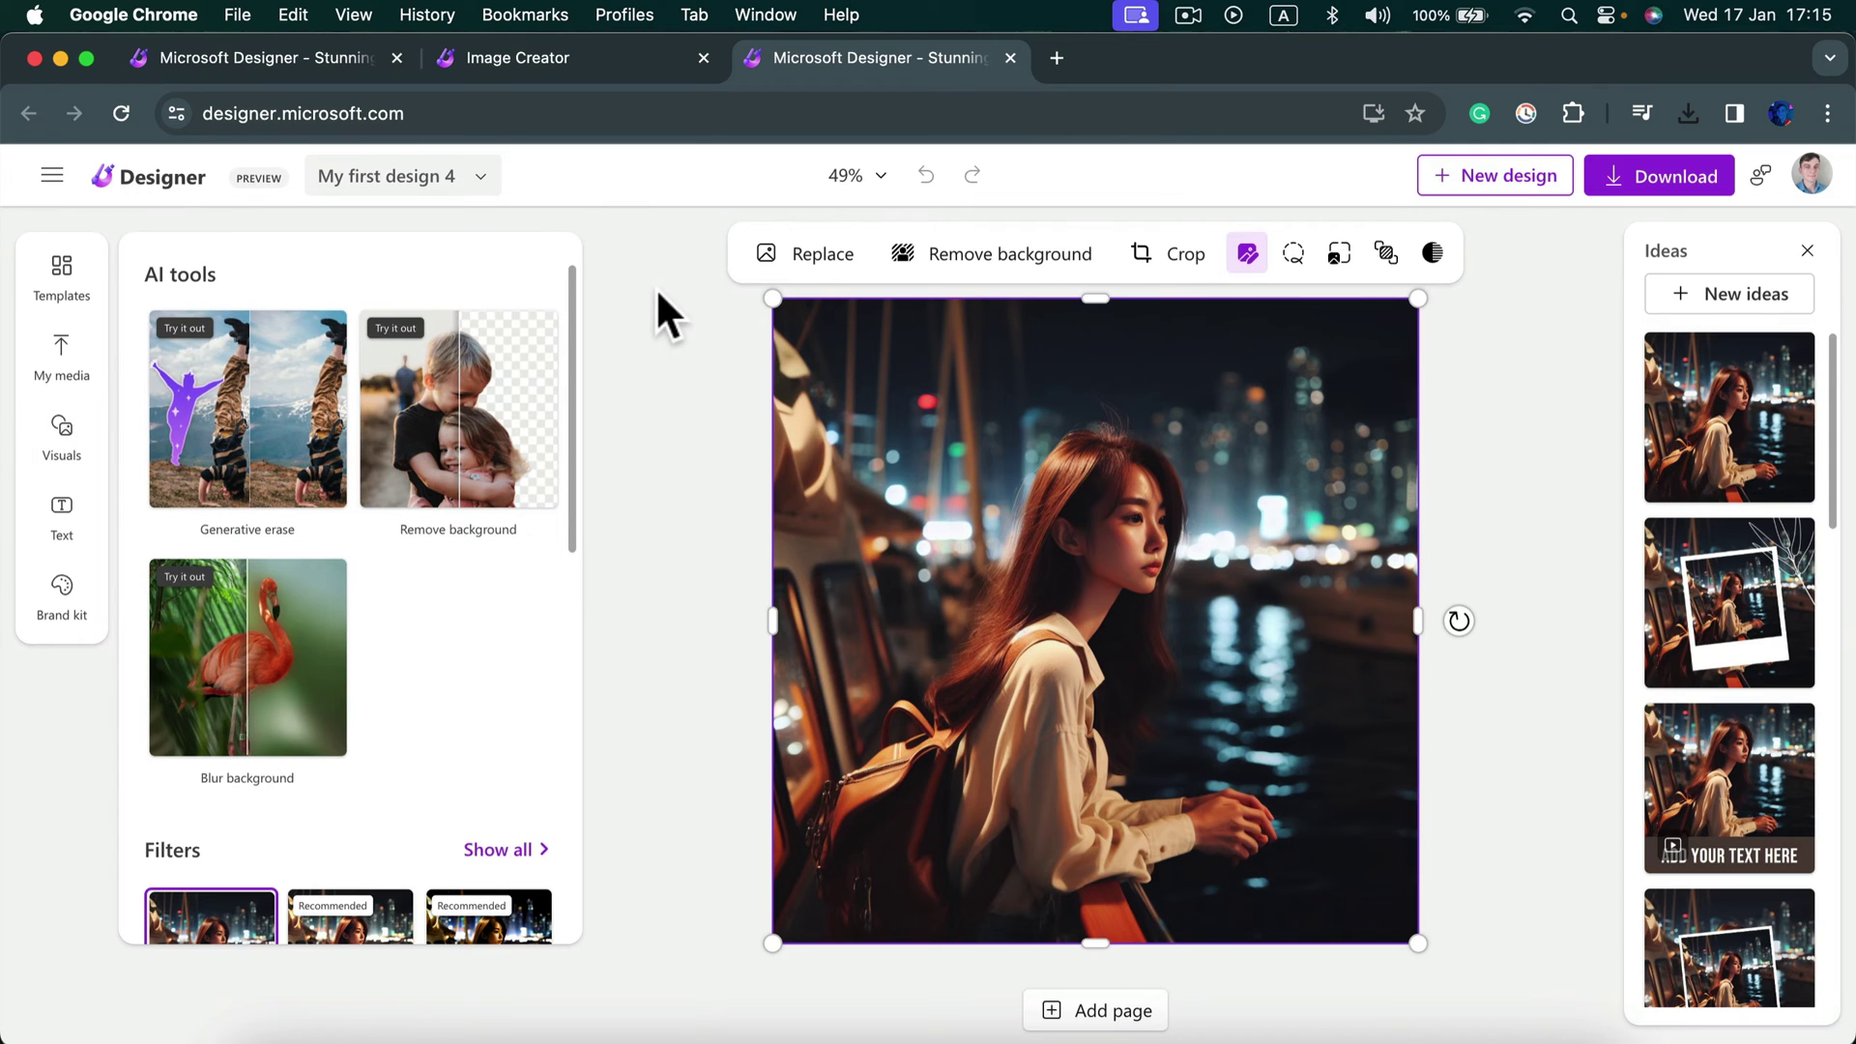
click(961, 255)
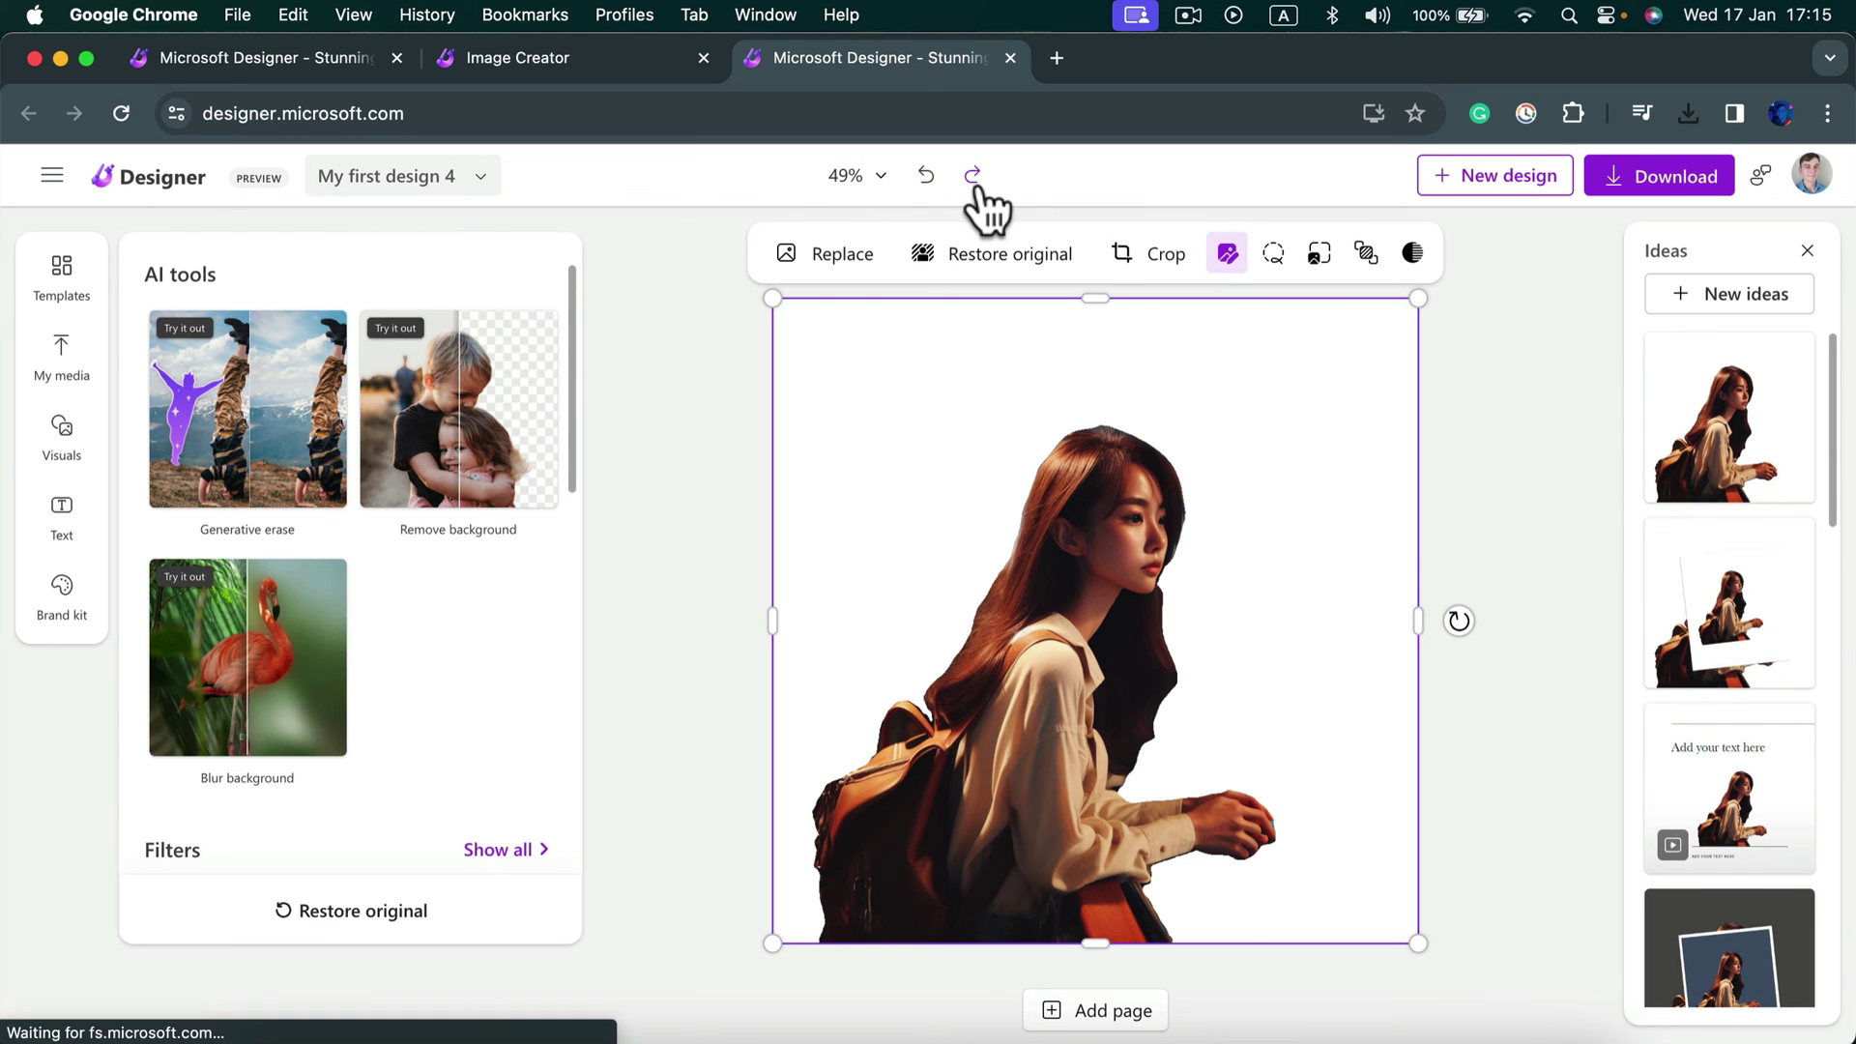
click(925, 175)
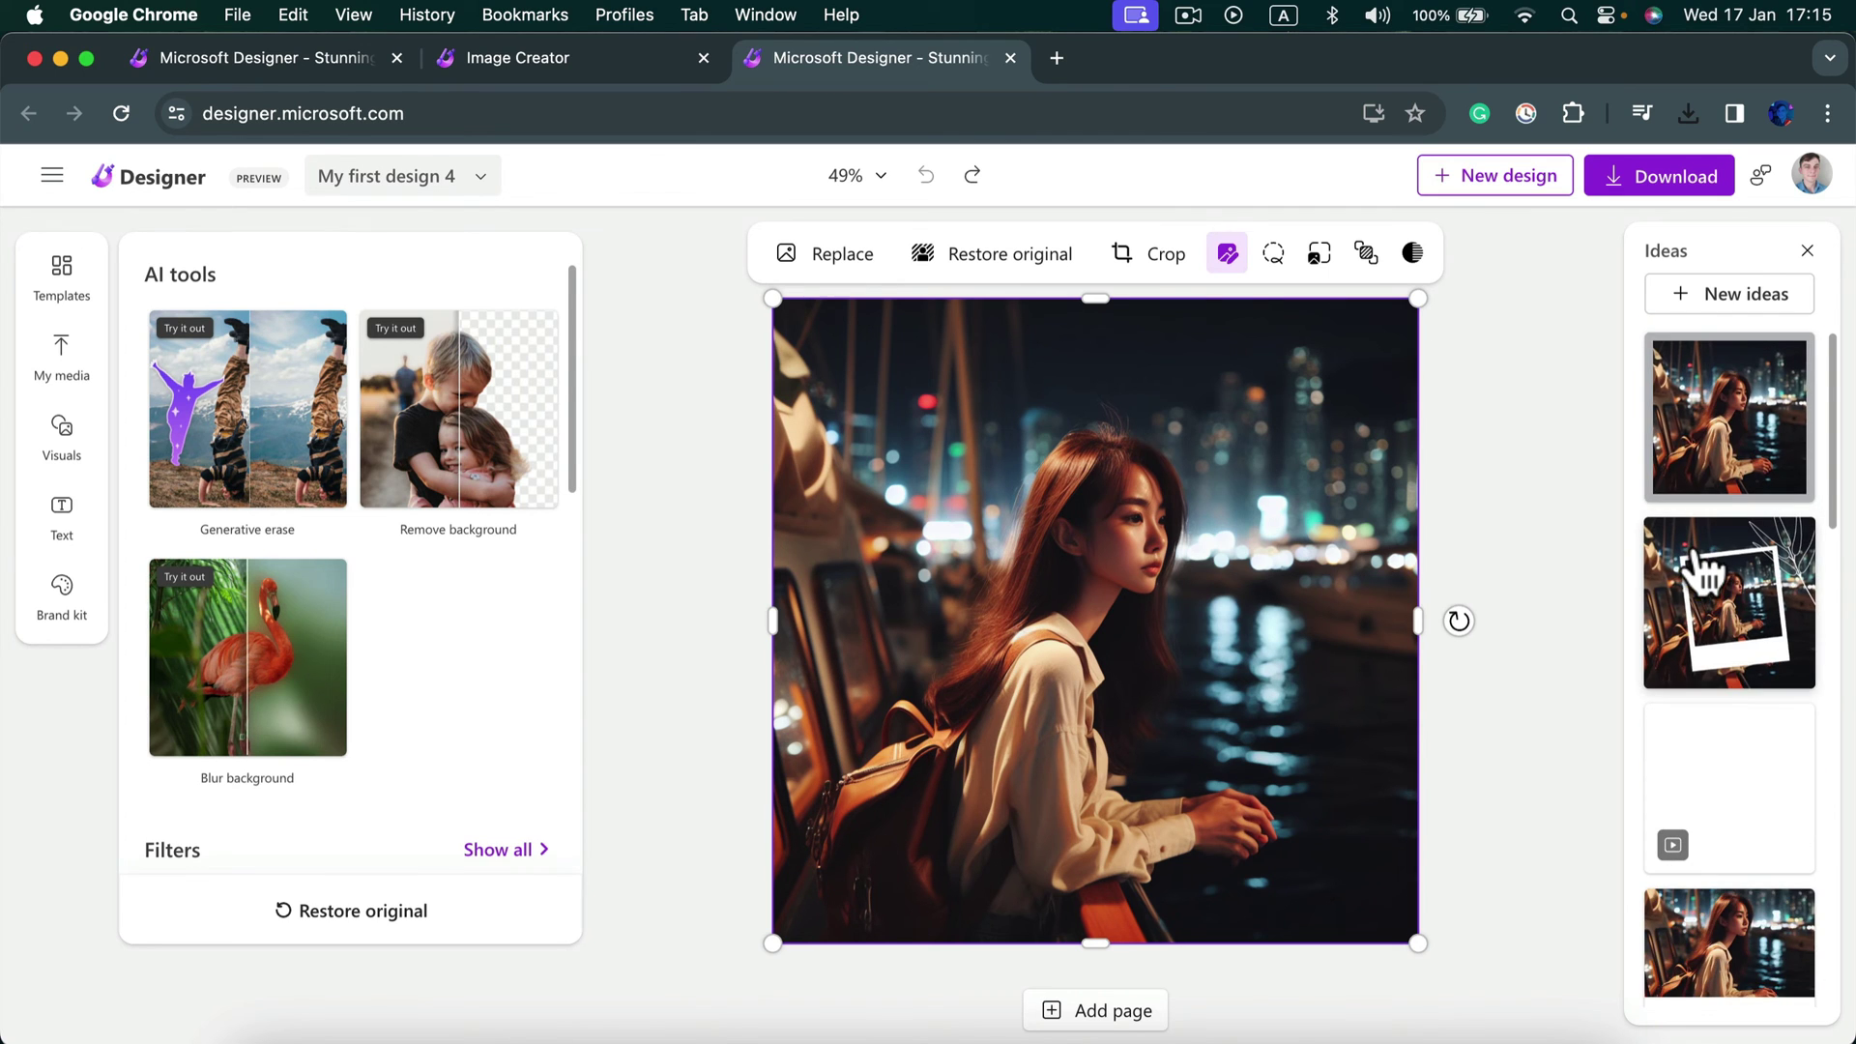
scroll(1698, 570, down, 2)
scroll(1696, 542, down, 2)
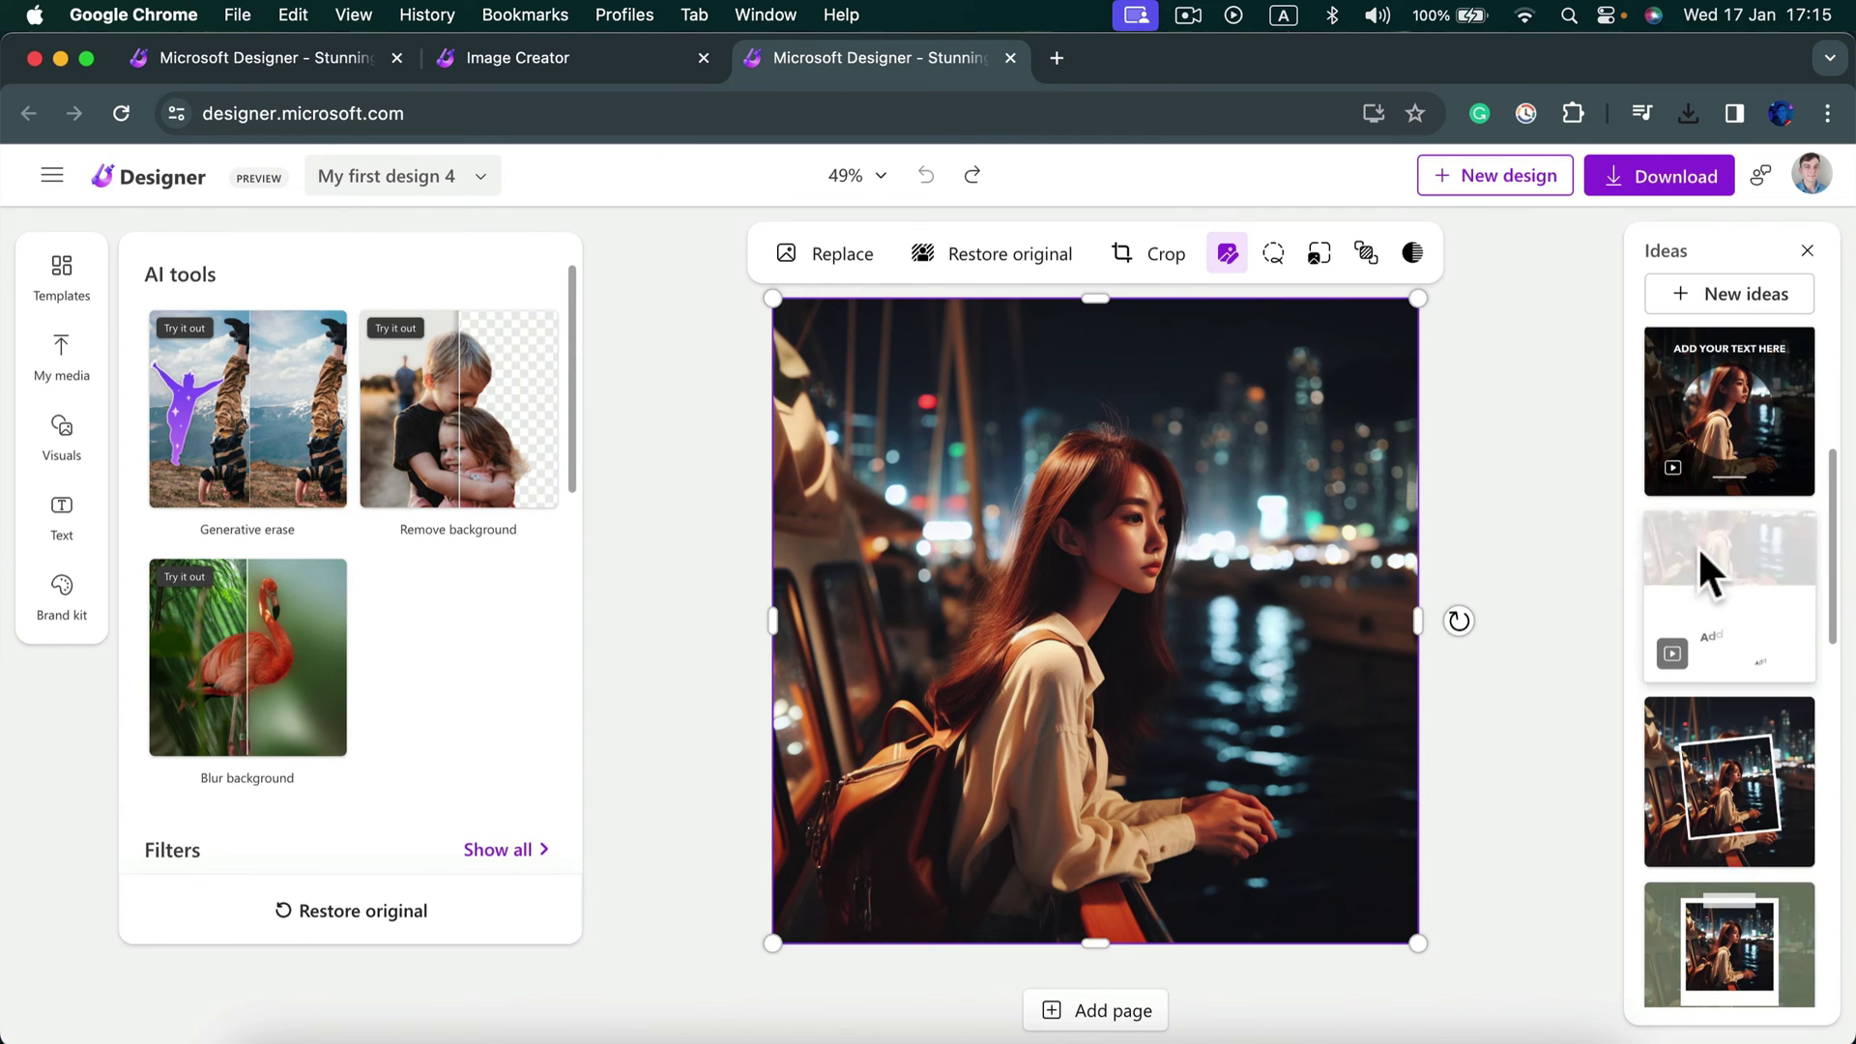
Try the circular-photo design idea, then apply the photo-above-text-area layout.
click(1732, 425)
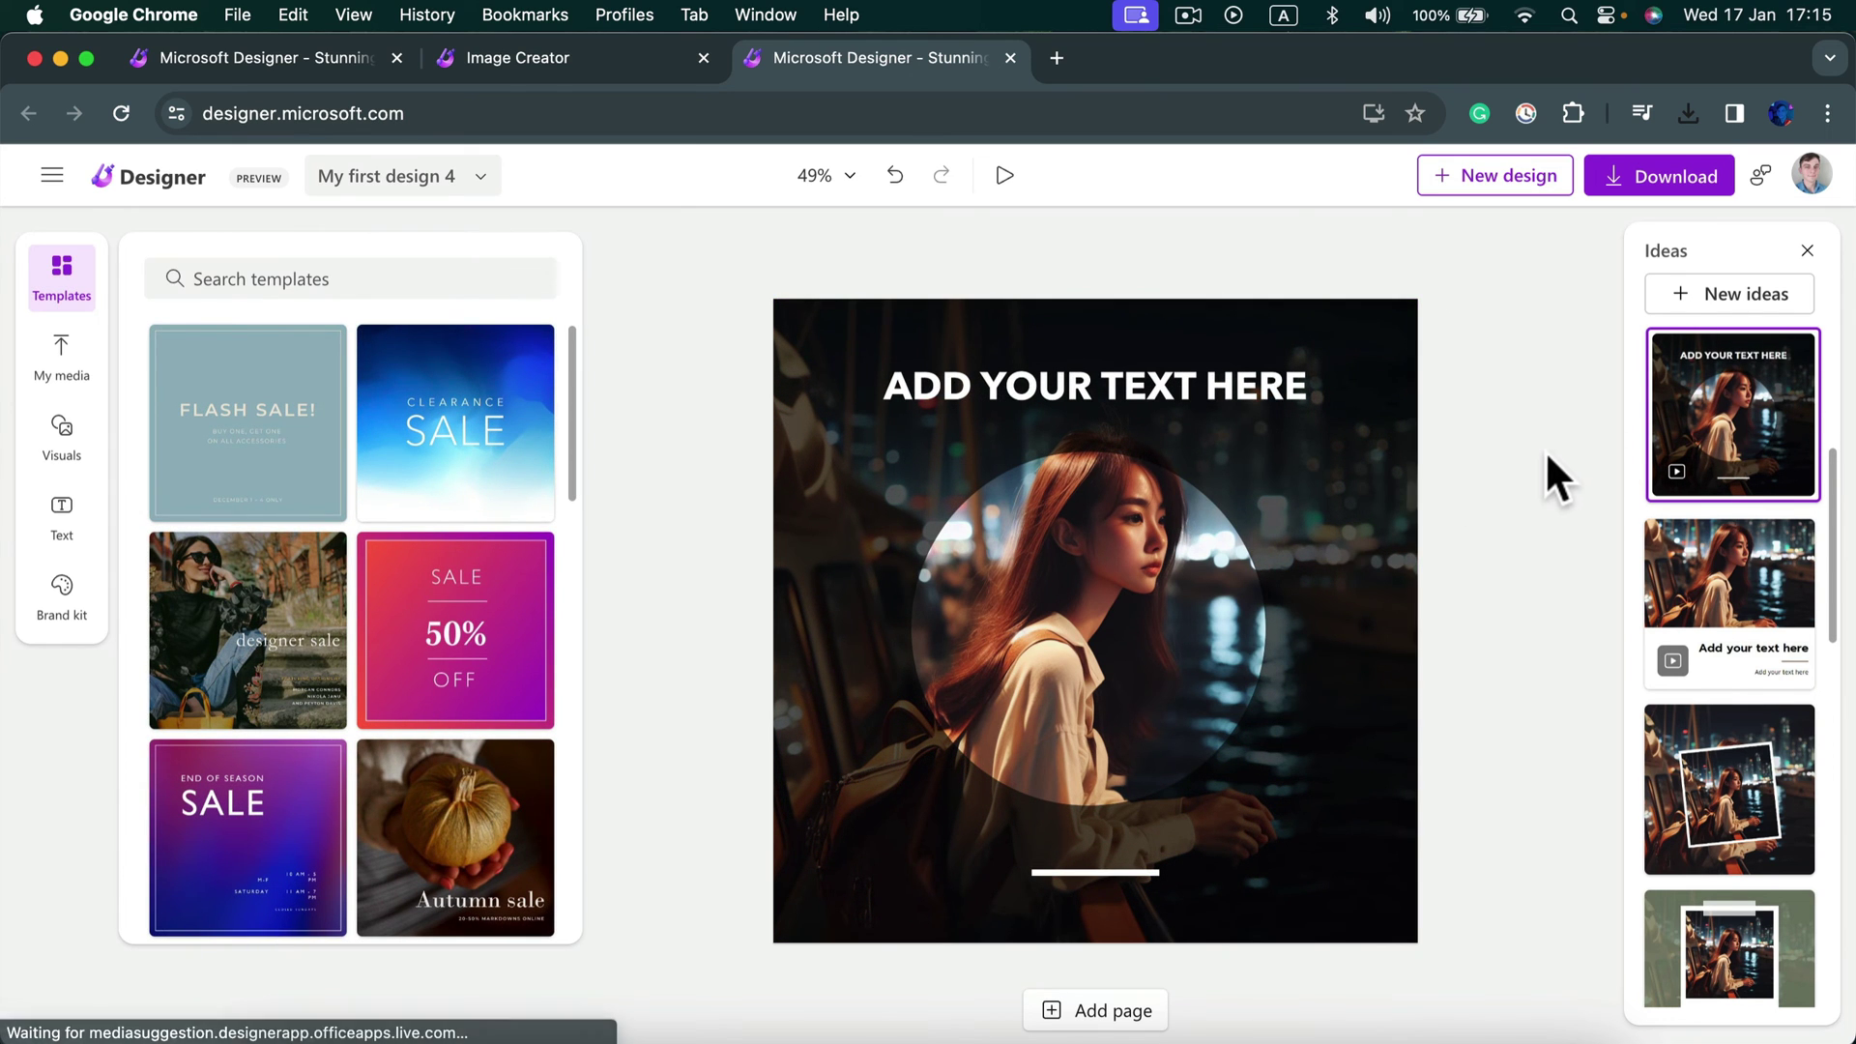
scroll(1771, 636, down, 5)
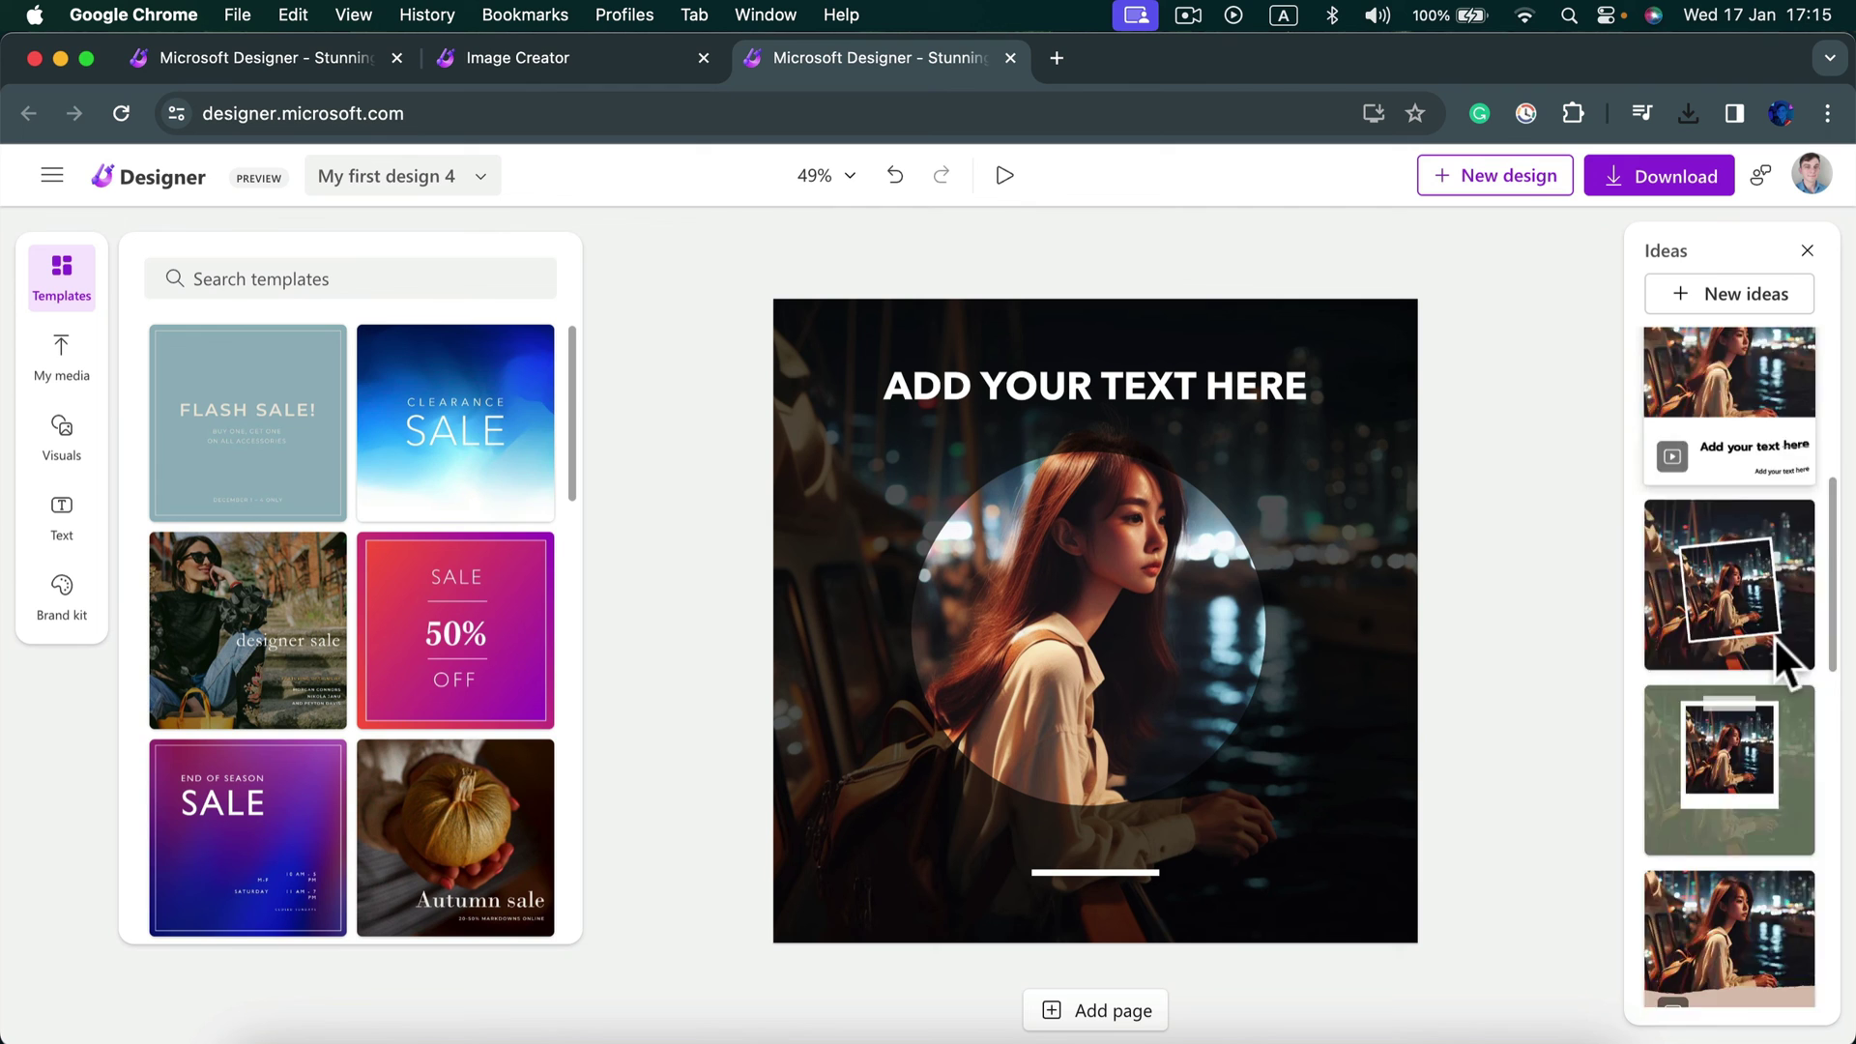
scroll(1771, 636, up, 2)
scroll(1777, 667, up, 2)
scroll(1730, 522, up, 3)
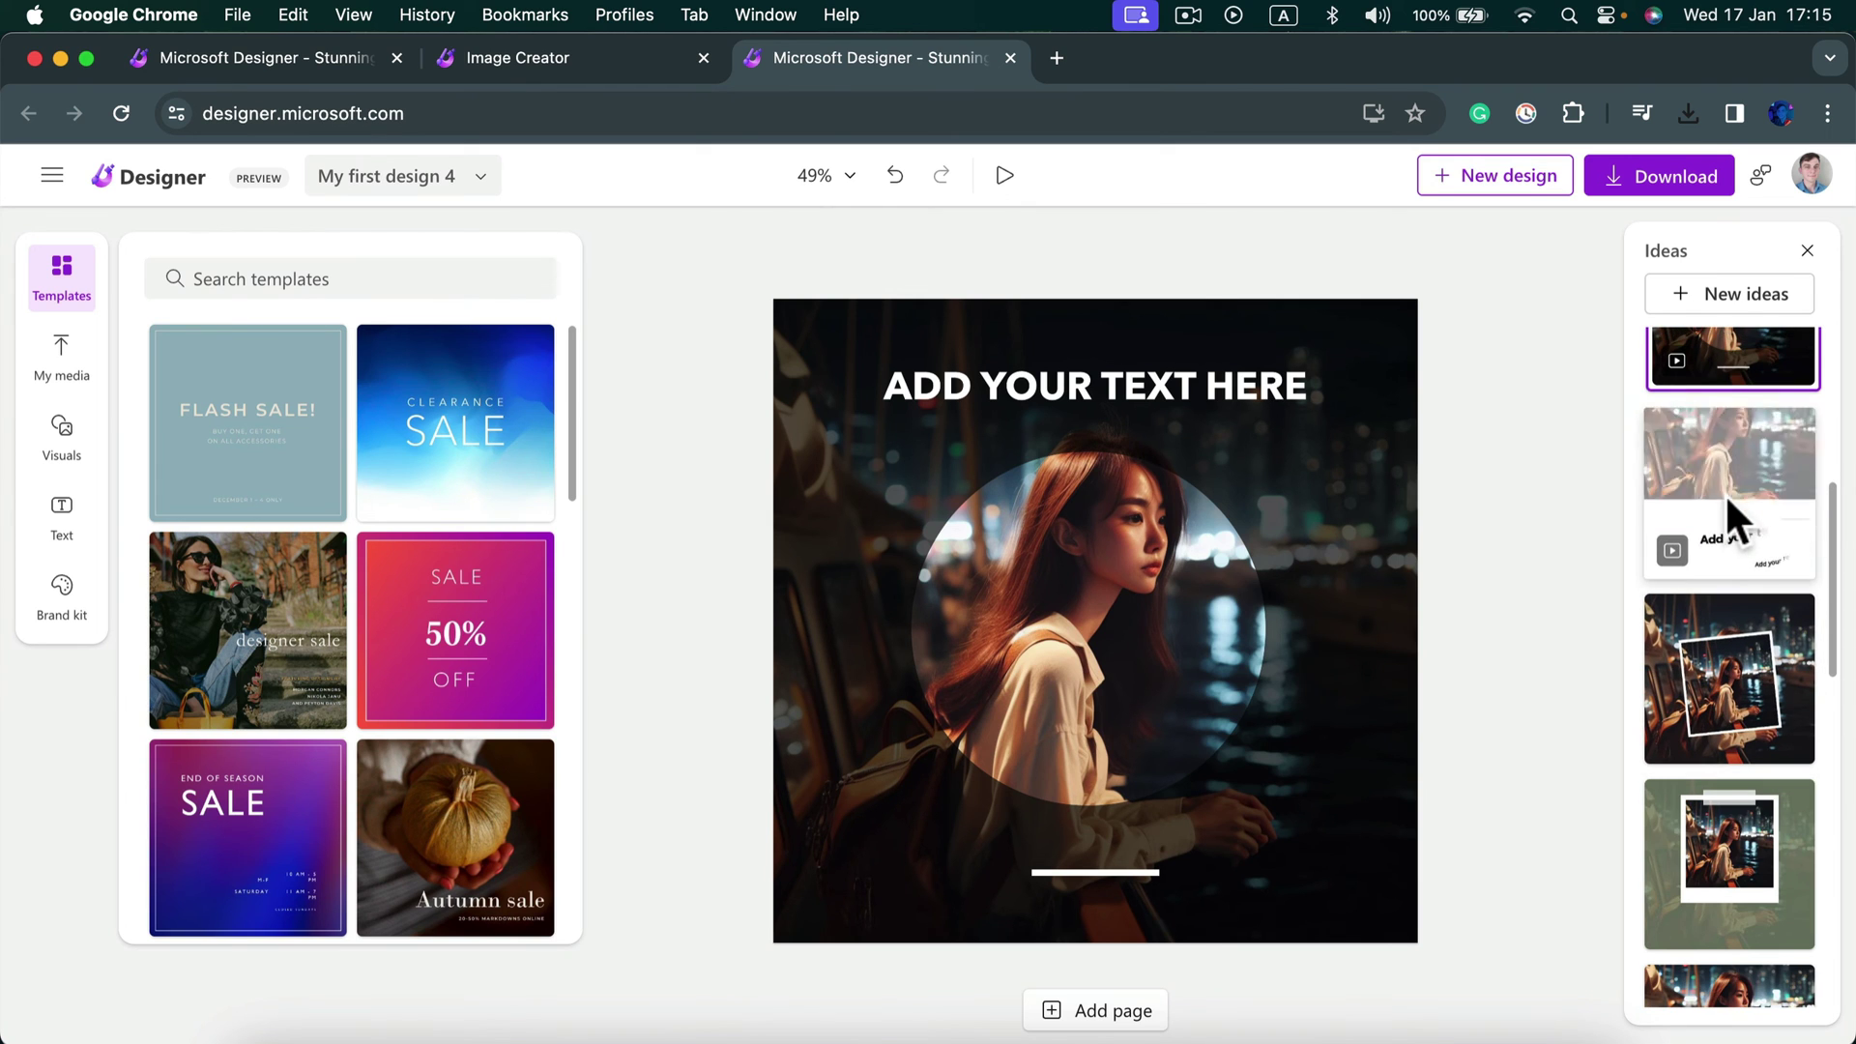
click(1730, 502)
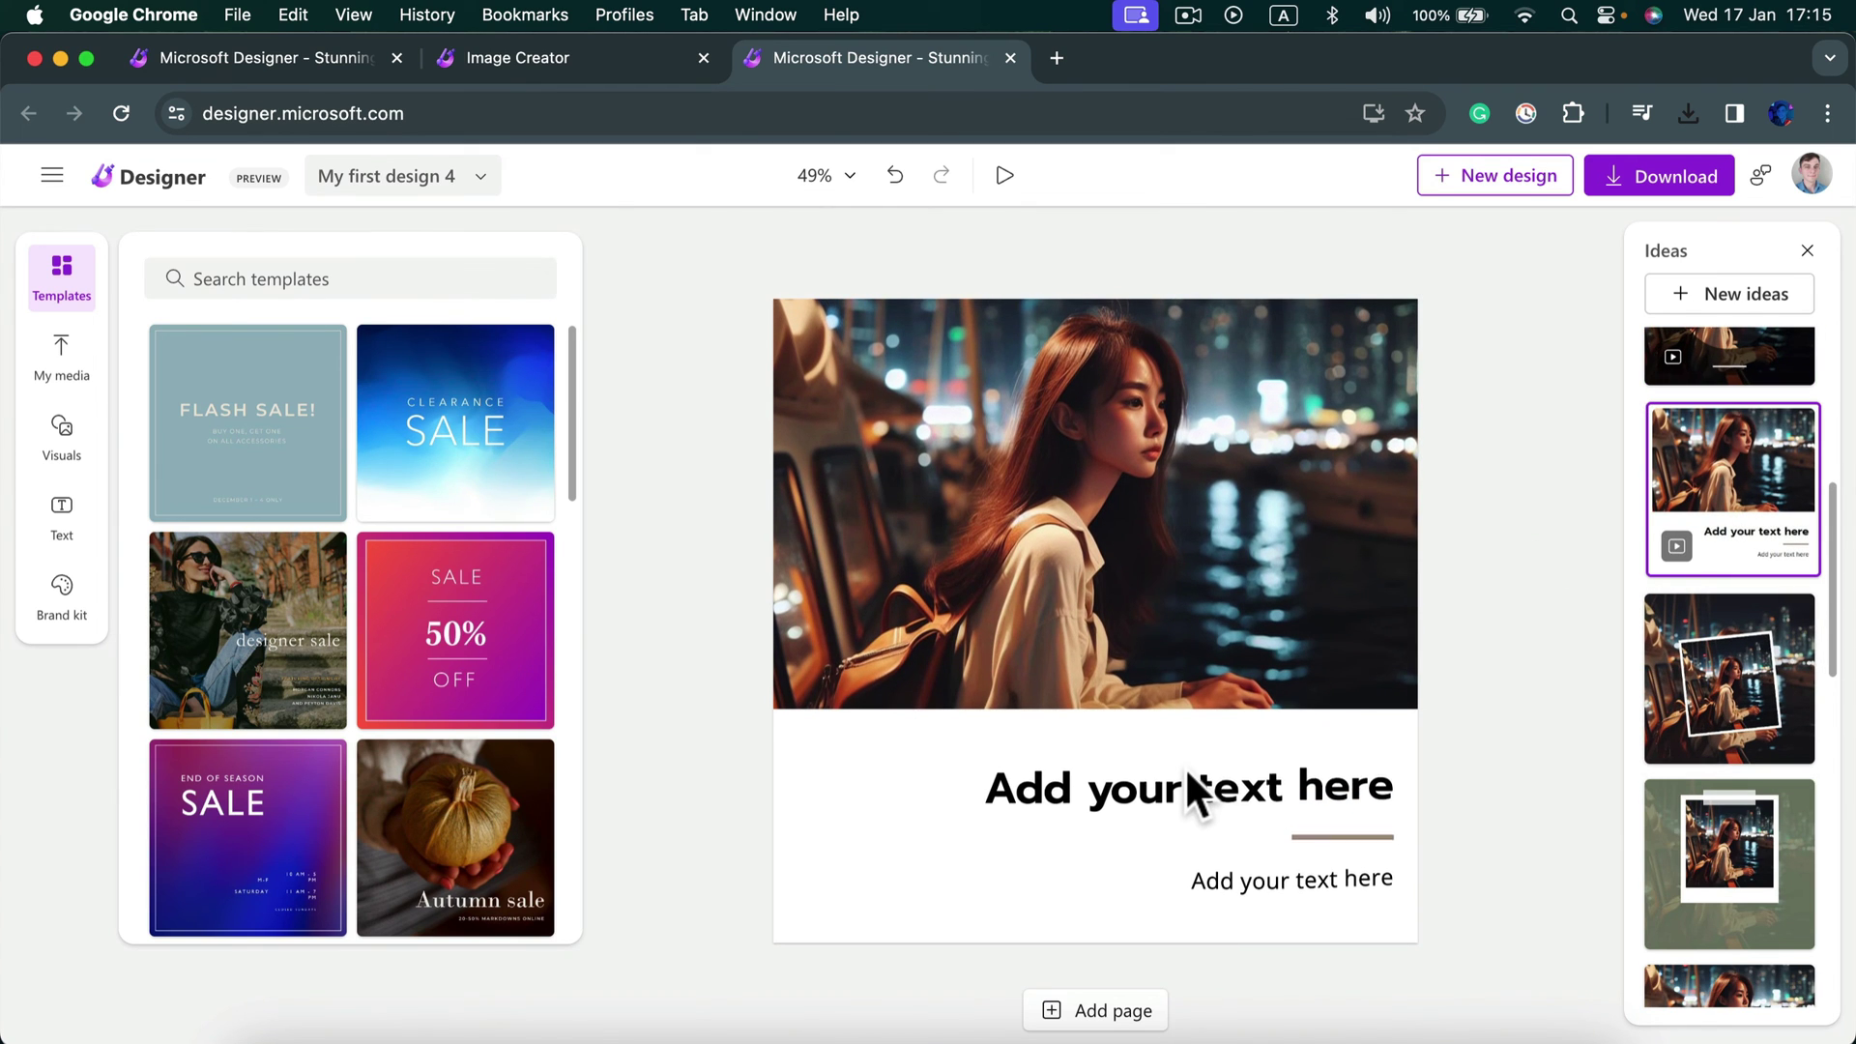